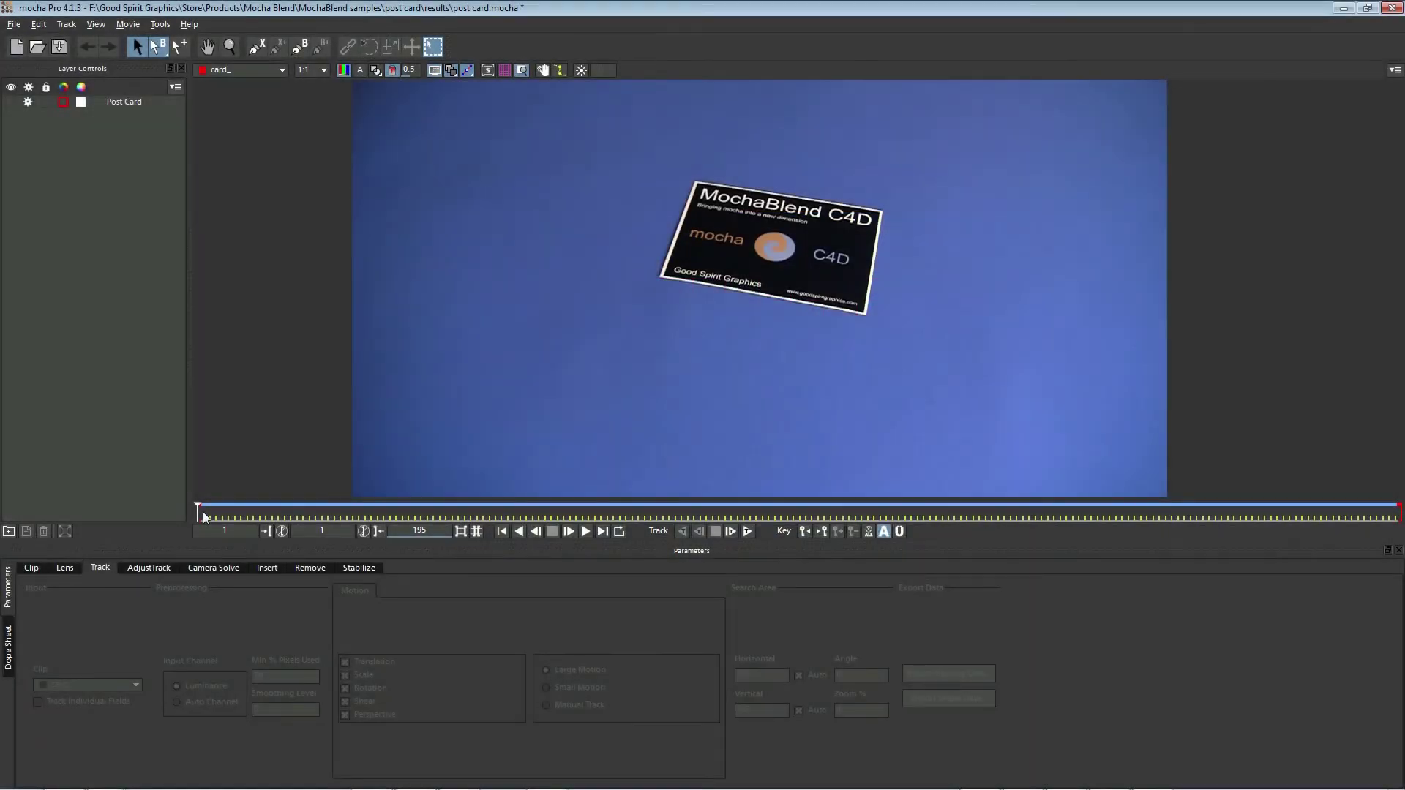
Step: Draw a closed four-point X-spline around the post card on the last frame, frame 195
{"action": "left_click_drag", "start_coordinate": [197, 513], "coordinate": [749, 490]}
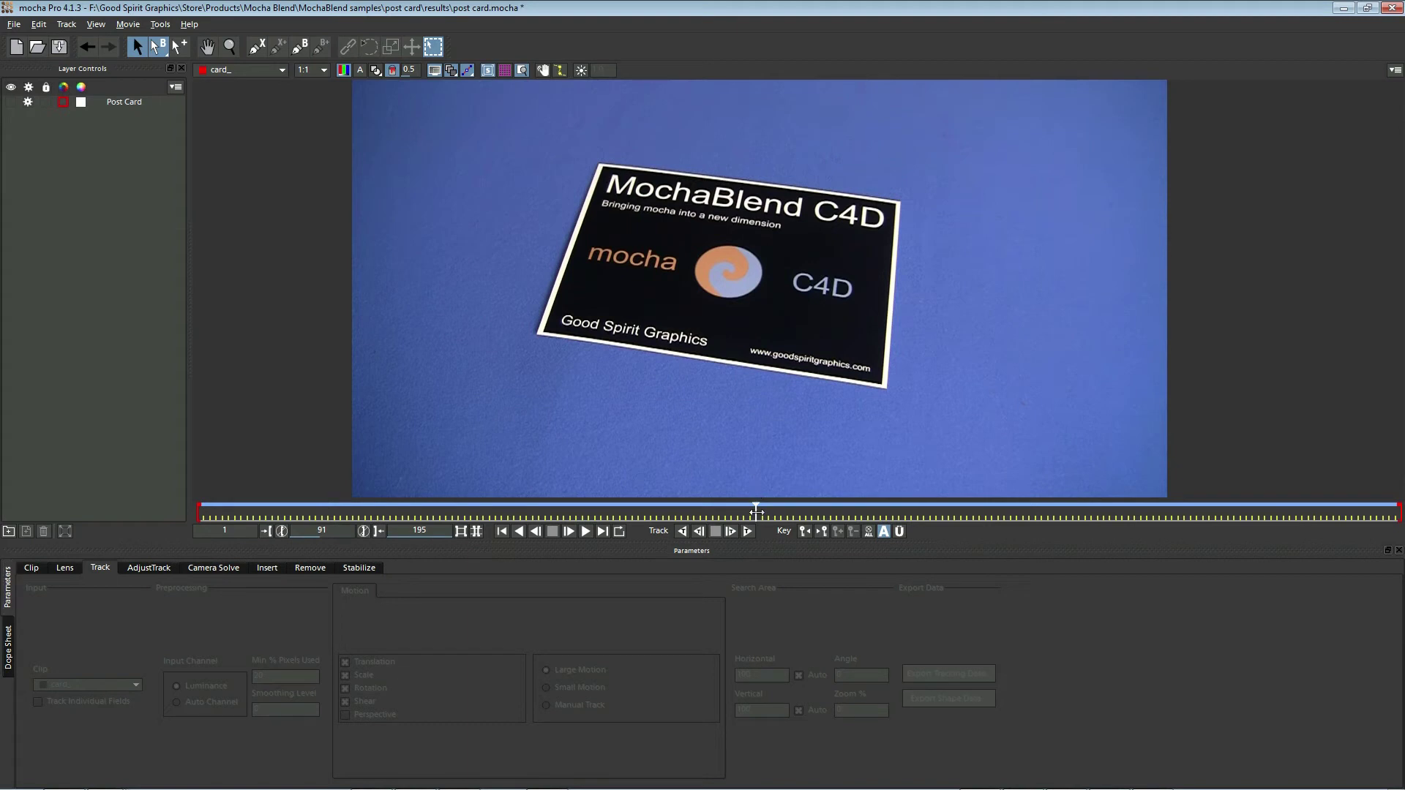
{"action": "left_click_drag", "start_coordinate": [758, 512], "coordinate": [1398, 515]}
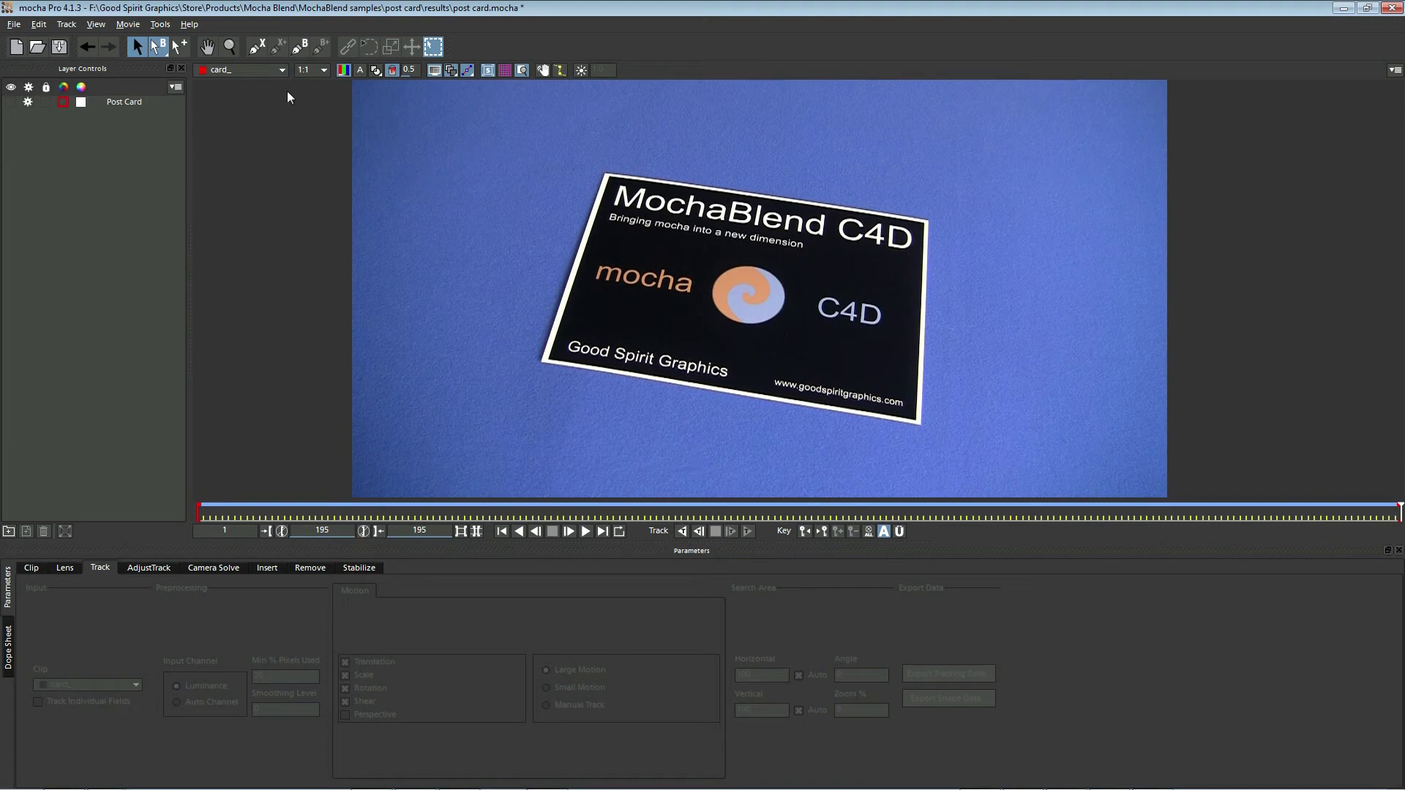
{"action": "left_click", "coordinate": [263, 48]}
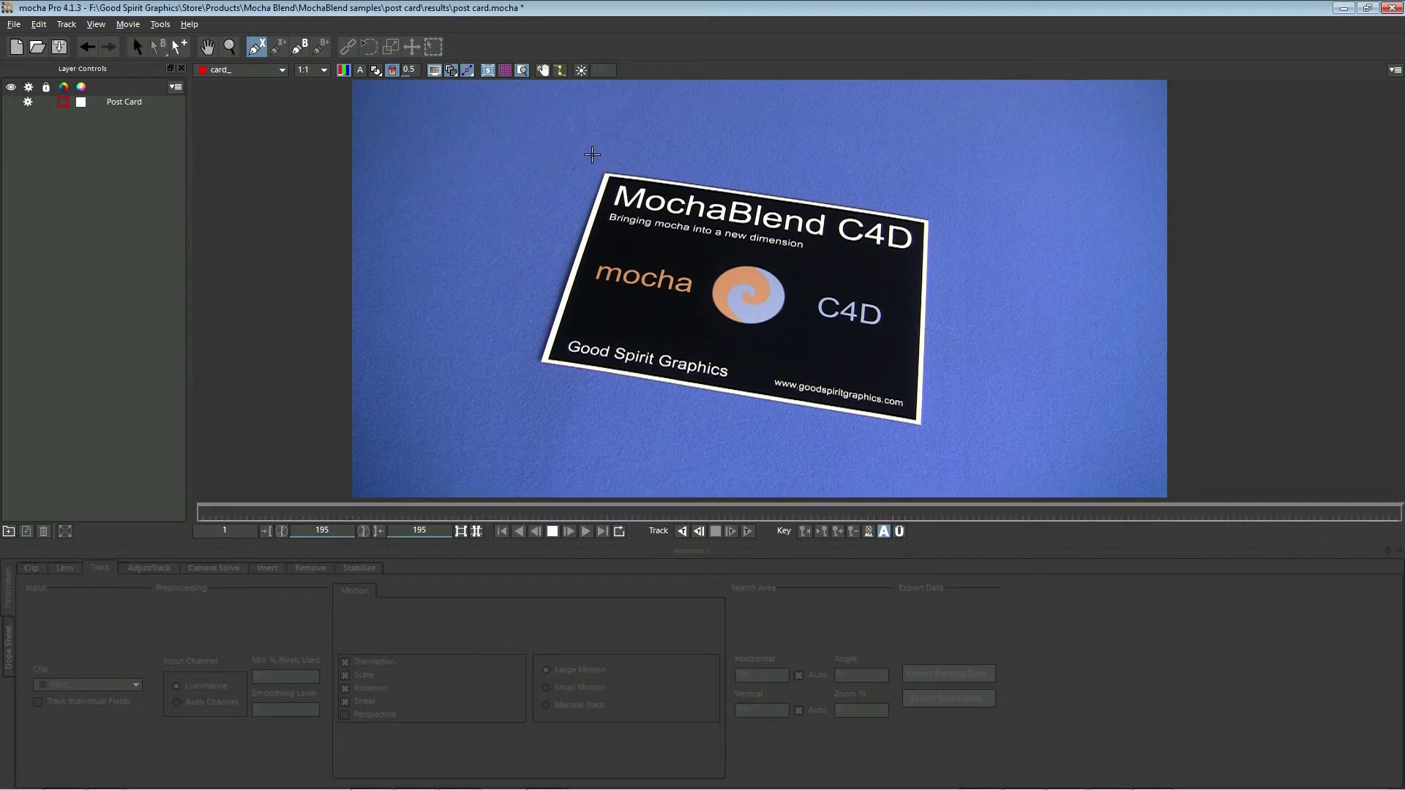
{"action": "left_click", "coordinate": [593, 155]}
{"action": "left_click", "coordinate": [945, 209]}
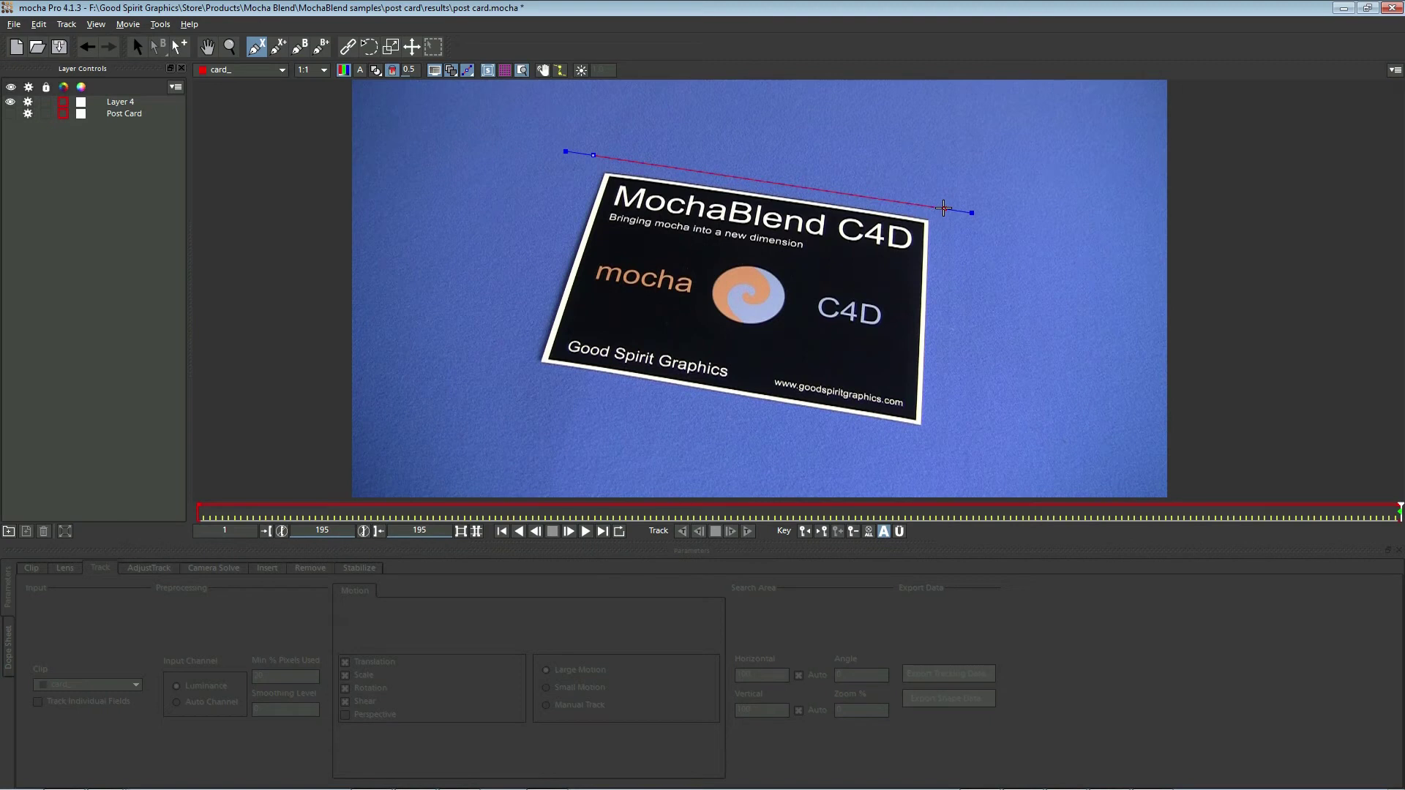
{"action": "left_click", "coordinate": [937, 439]}
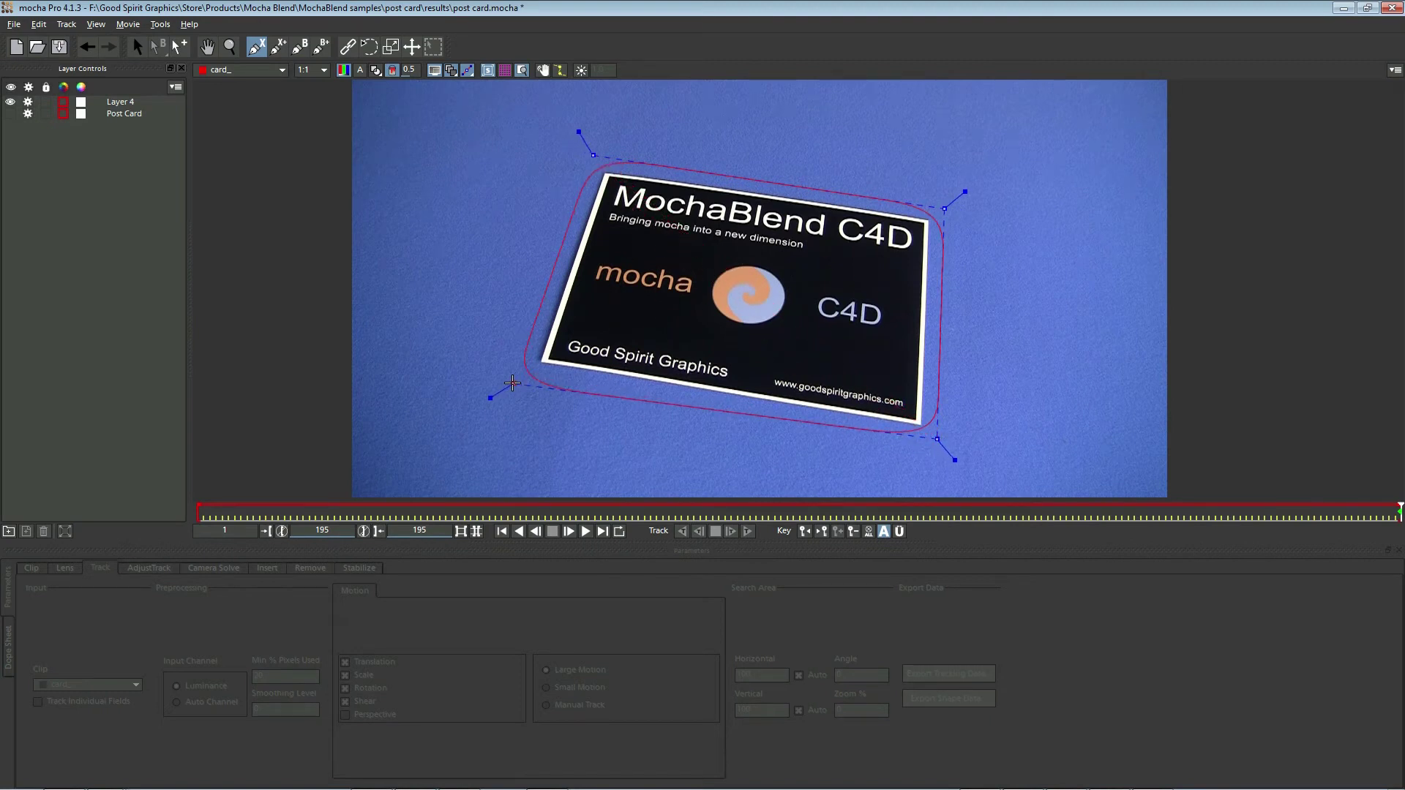
{"action": "left_click", "coordinate": [518, 382]}
{"action": "right_click", "coordinate": [563, 210]}
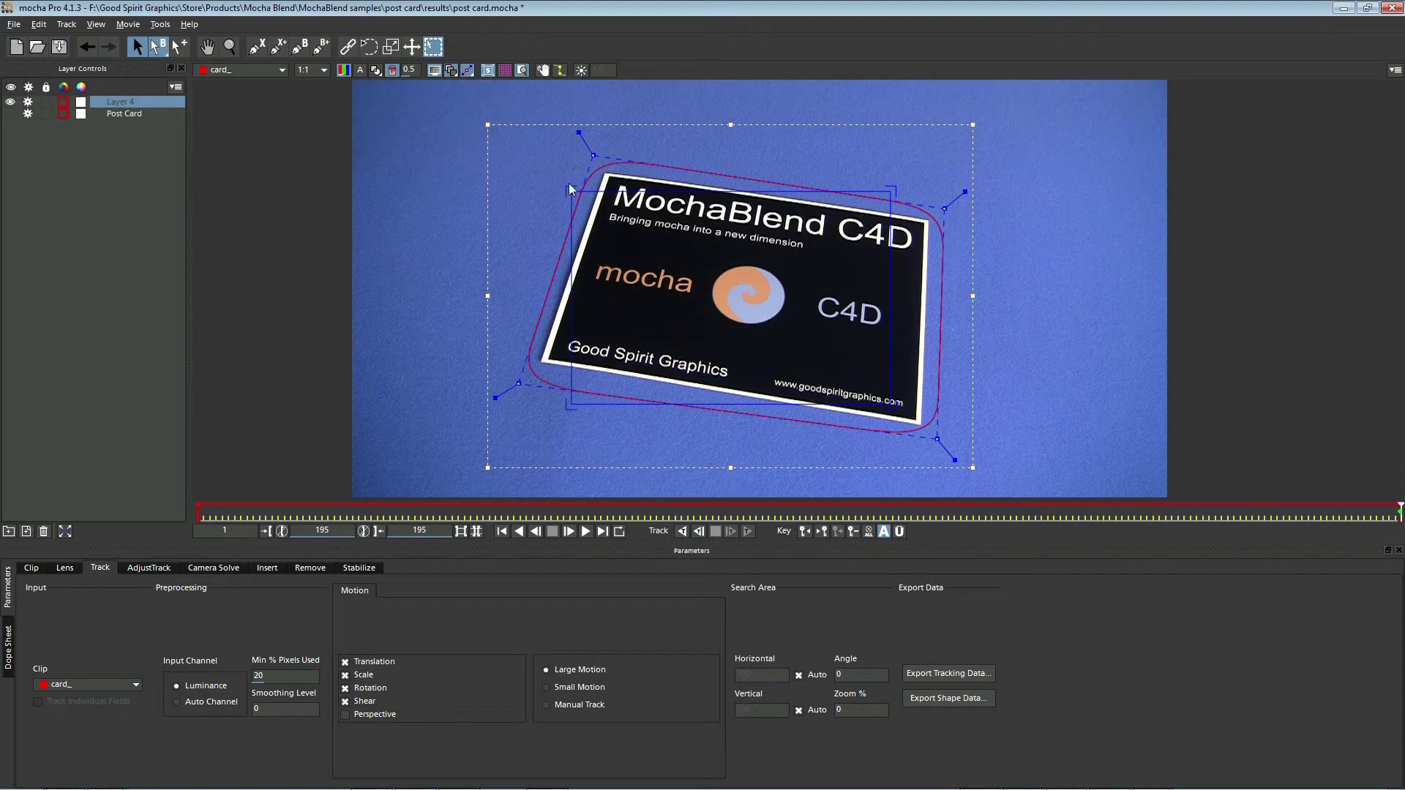
Step: Align the four corners of the new layer's planar surface with the corners of the post card
{"action": "left_click_drag", "start_coordinate": [567, 189], "coordinate": [600, 172]}
{"action": "left_click_drag", "start_coordinate": [891, 191], "coordinate": [928, 218]}
{"action": "left_click_drag", "start_coordinate": [896, 403], "coordinate": [927, 429]}
{"action": "left_click_drag", "start_coordinate": [570, 404], "coordinate": [540, 365]}
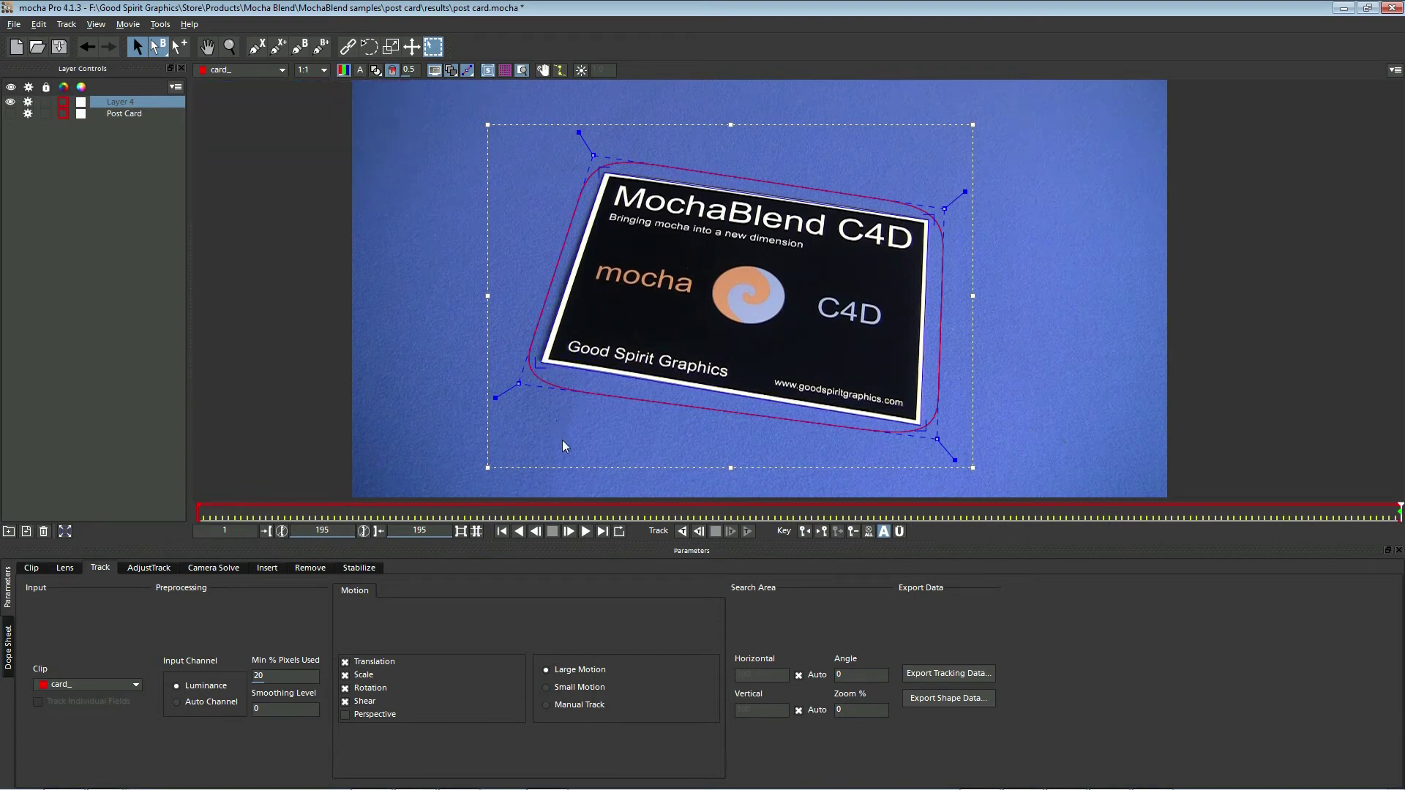
Step: Enable Perspective motion for the new layer, track it backward to frame 1, and check the track across the clip
{"action": "left_click", "coordinate": [346, 715]}
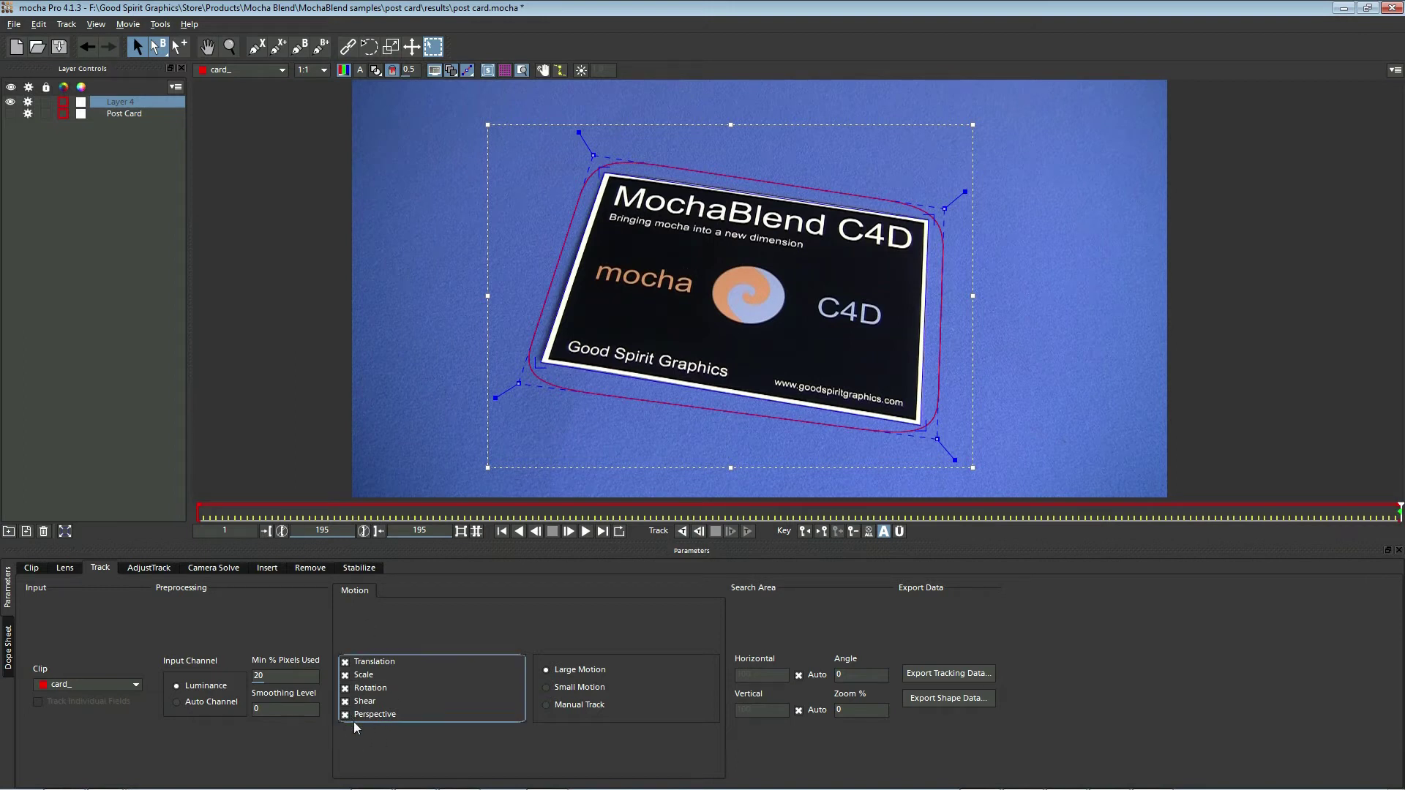
{"action": "left_click", "coordinate": [683, 532]}
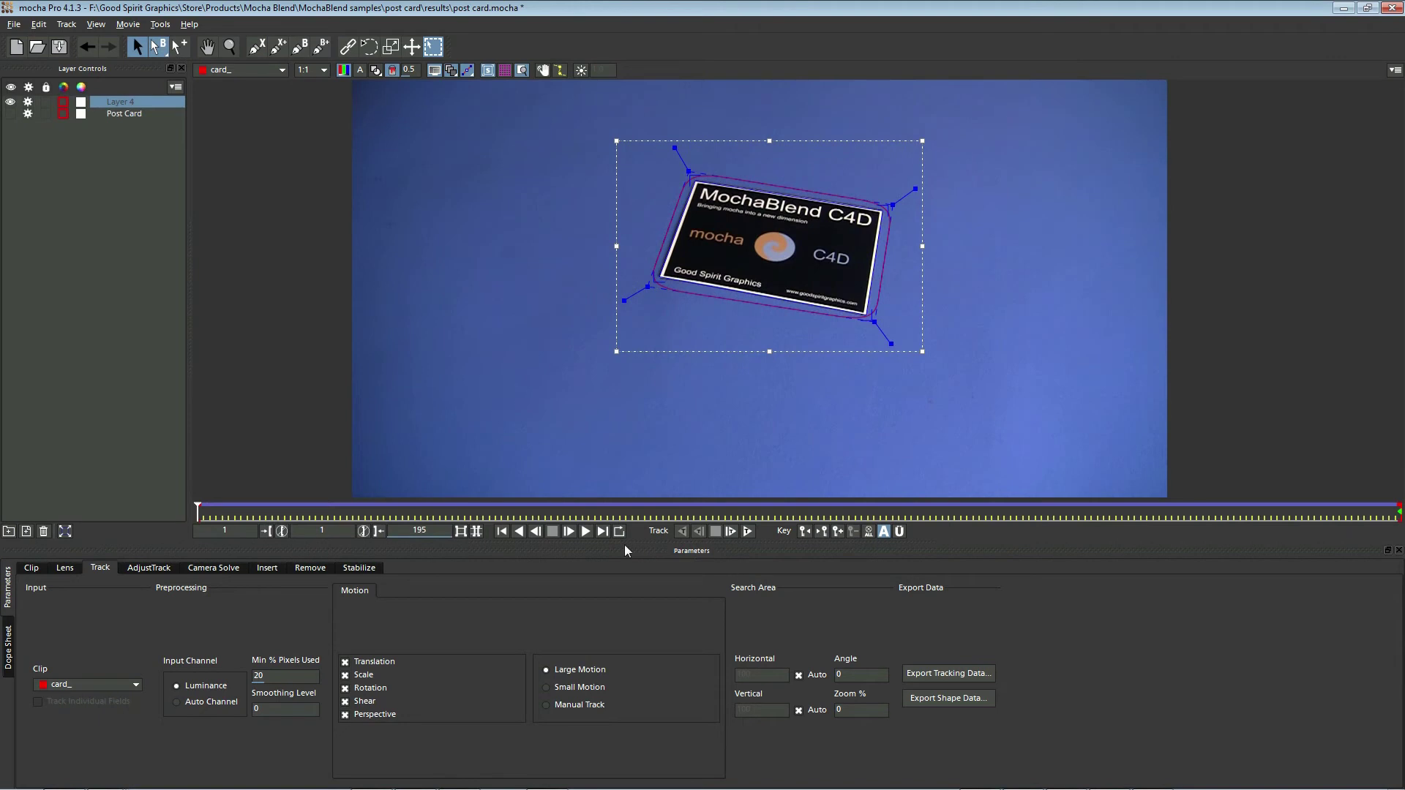
{"action": "left_click_drag", "start_coordinate": [206, 516], "coordinate": [1399, 520]}
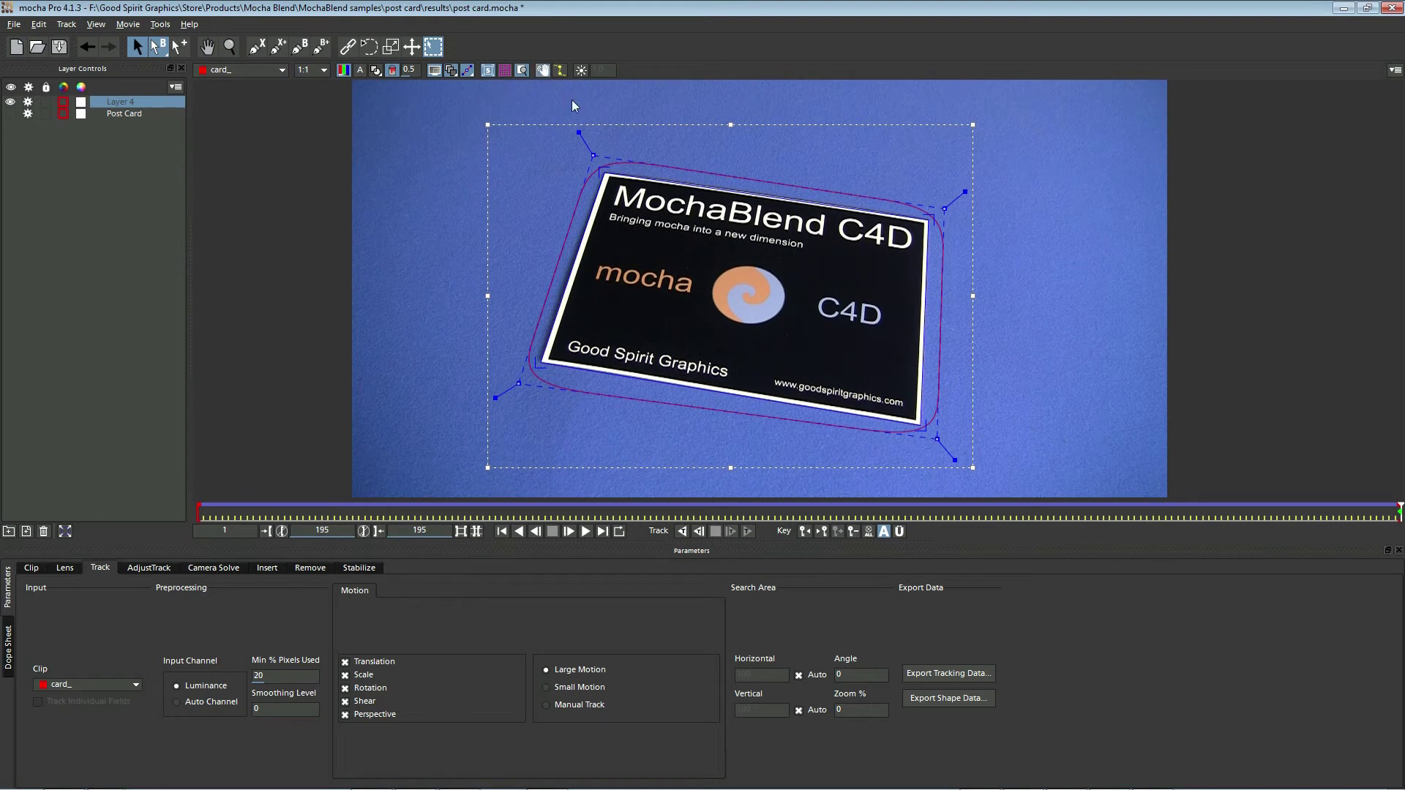
{"action": "left_click_drag", "start_coordinate": [1400, 510], "coordinate": [198, 516]}
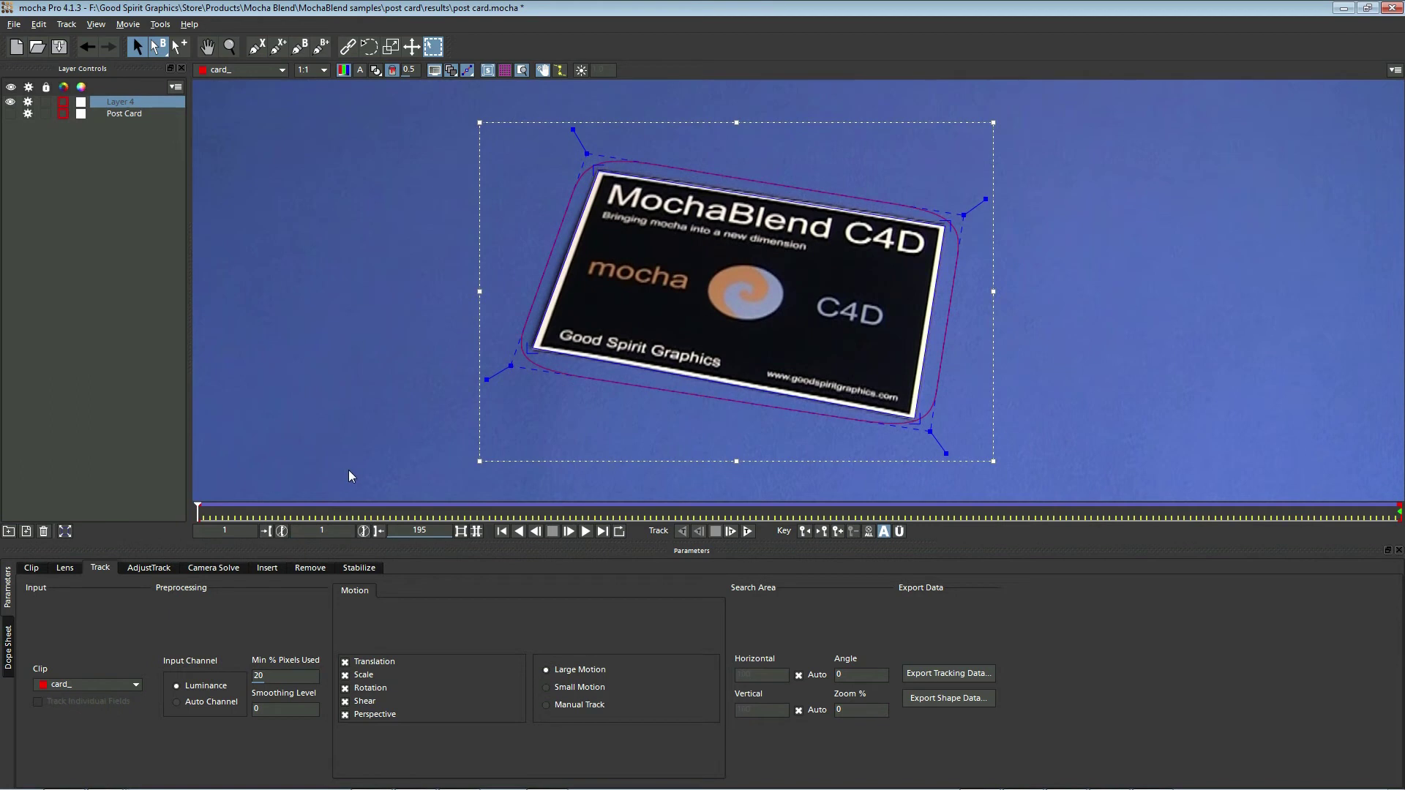
Step: Copy the layer's track in MochaBlend tracking data format, switch to Cinema 4D, and paste it into MochaBlend data slot 5
{"action": "left_click", "coordinate": [949, 674]}
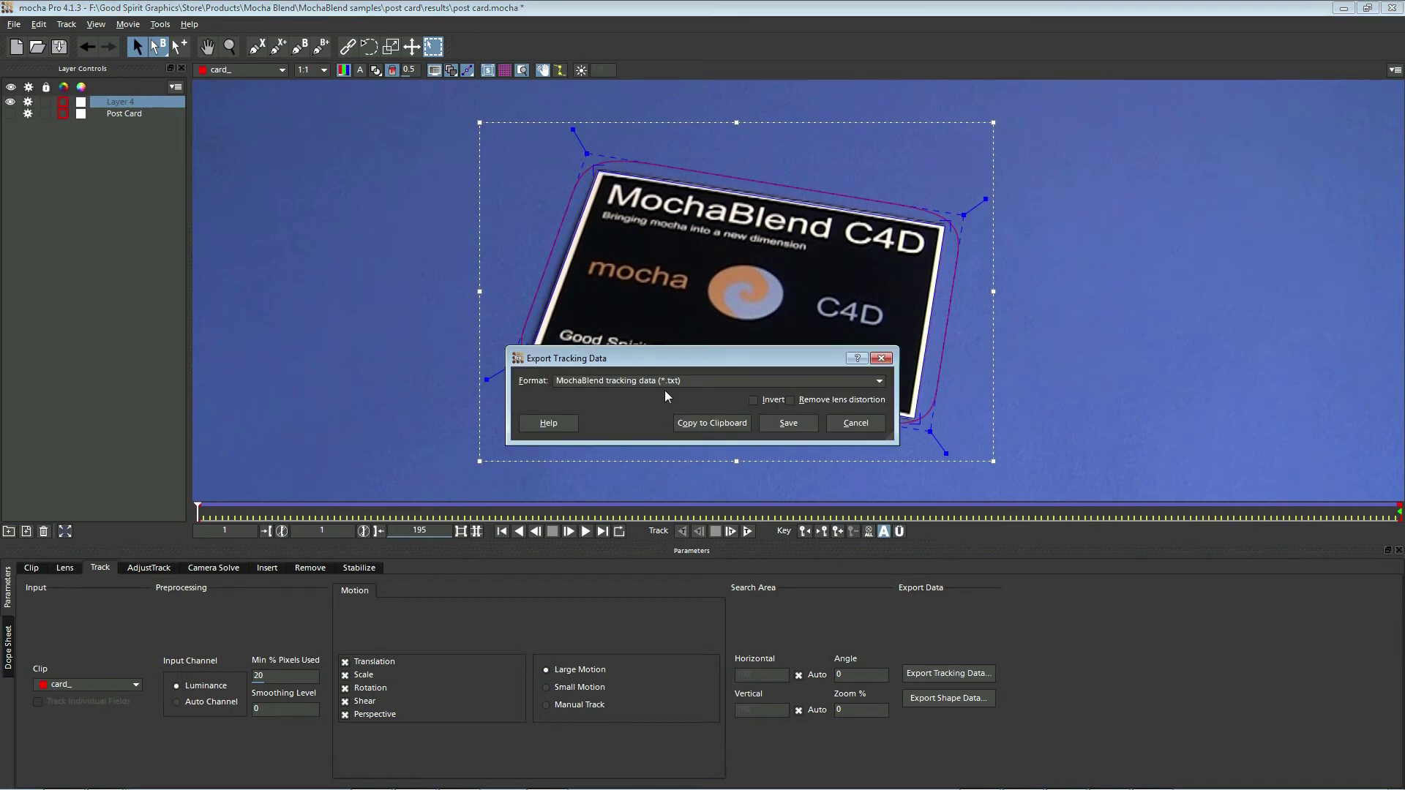
{"action": "left_click", "coordinate": [728, 428]}
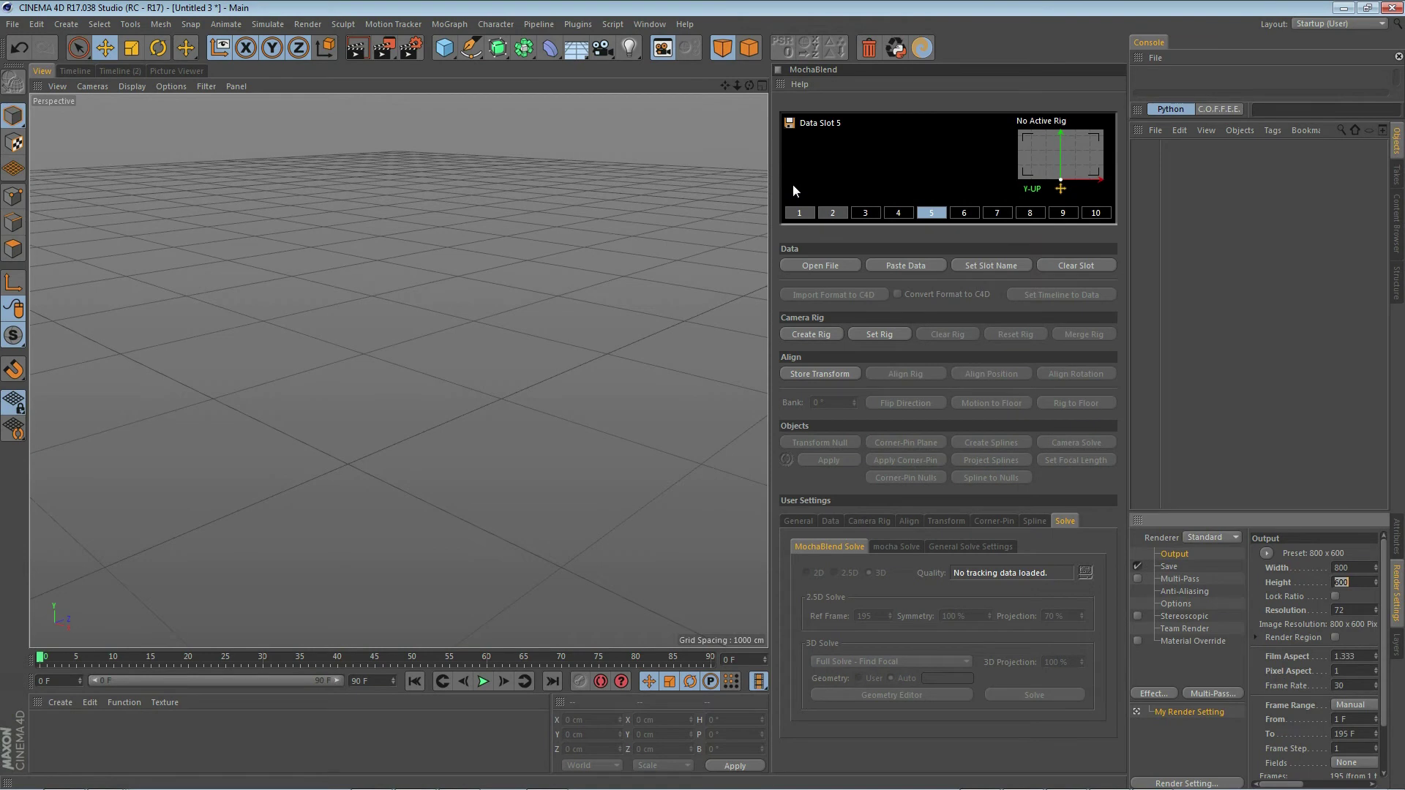
{"action": "left_click", "coordinate": [830, 213]}
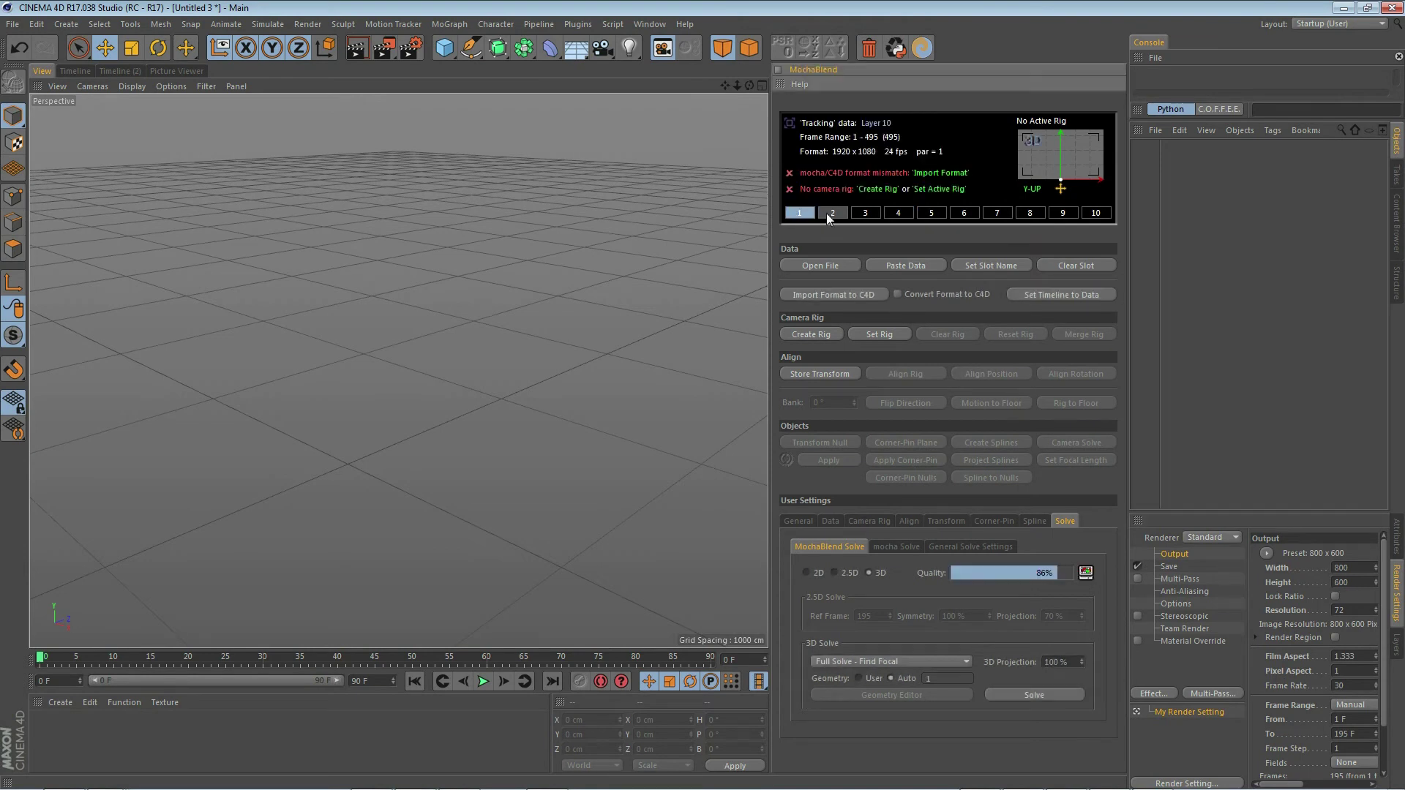
{"action": "left_click", "coordinate": [866, 213]}
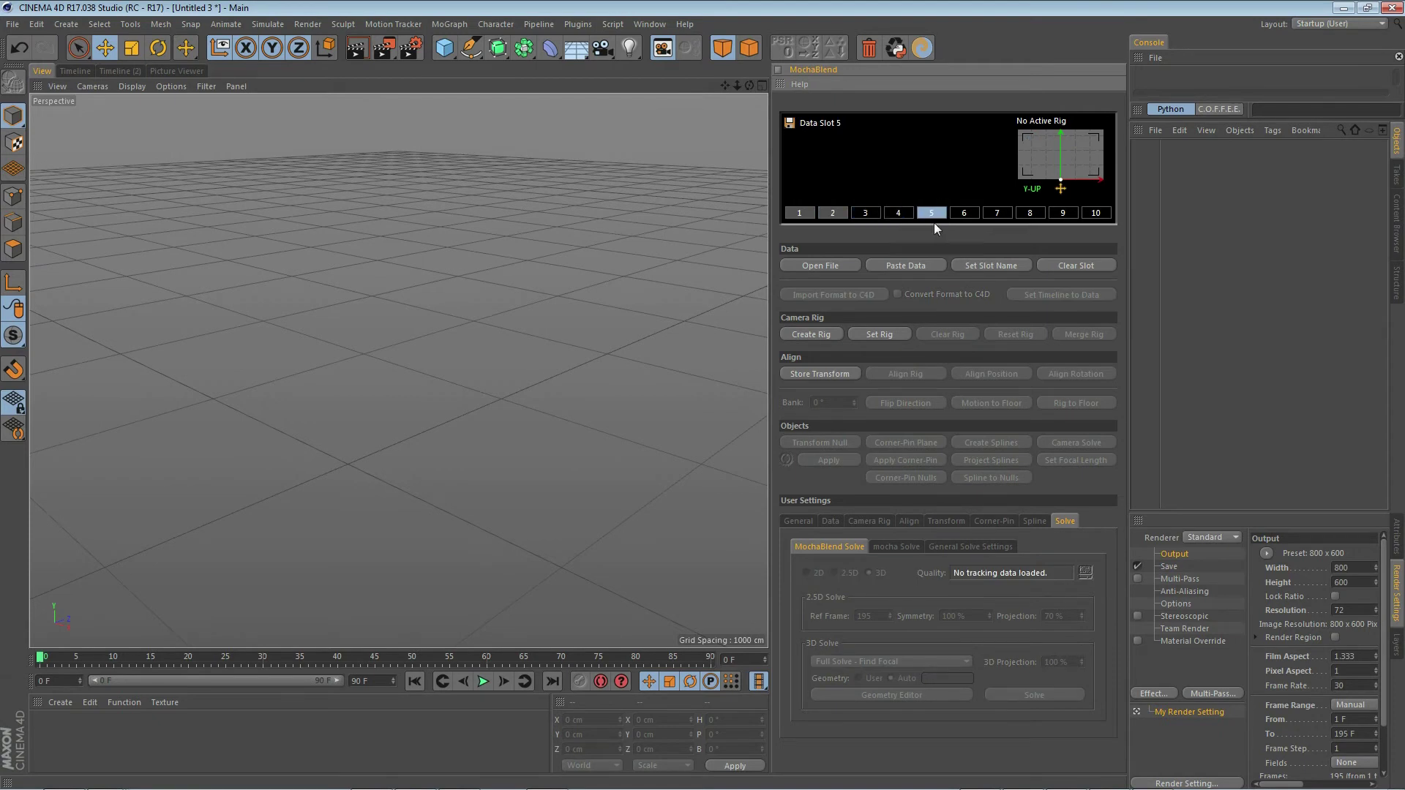
{"action": "left_click", "coordinate": [916, 266]}
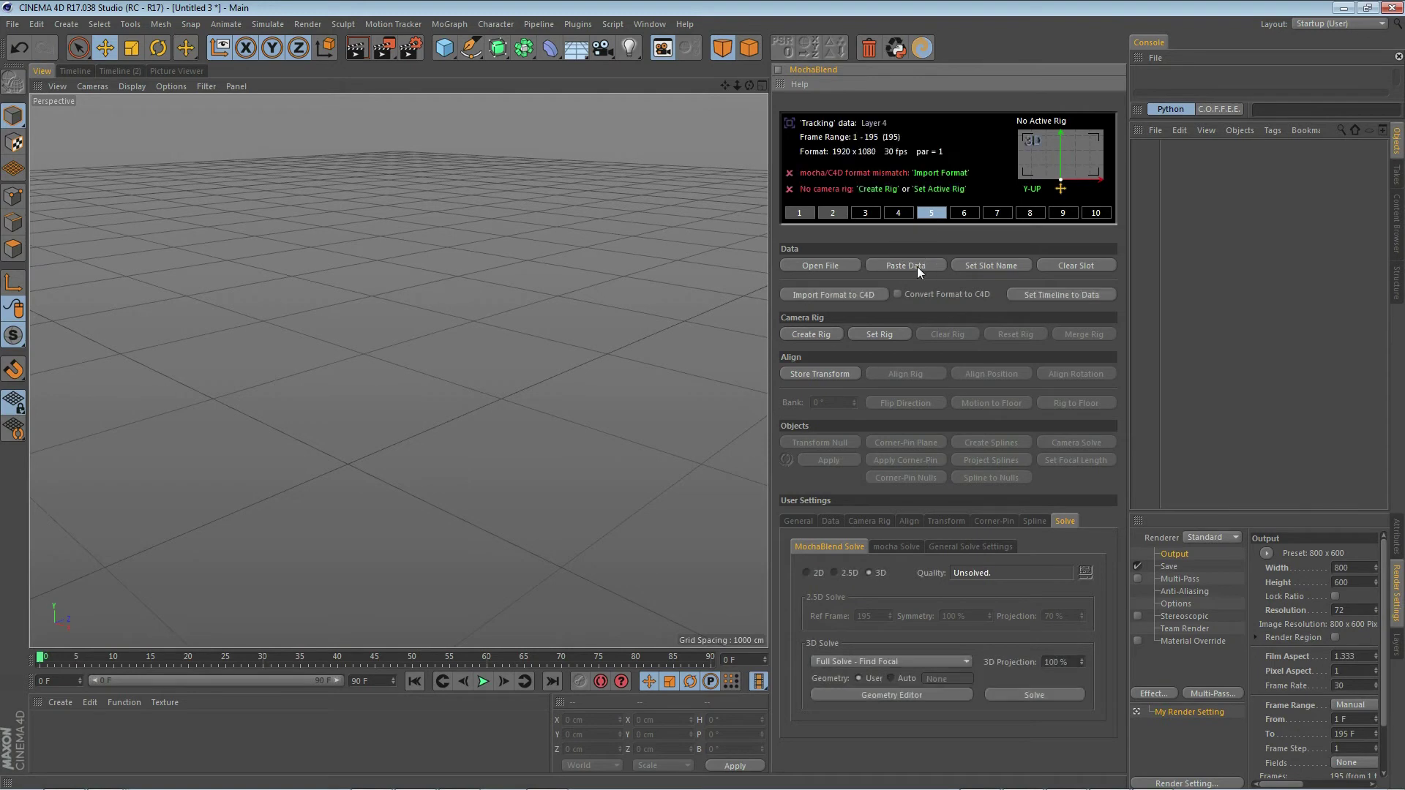
Step: Create a MochaBlend camera rig, matching the scene's format and timeline to the pasted tracking data
{"action": "left_click", "coordinate": [942, 173]}
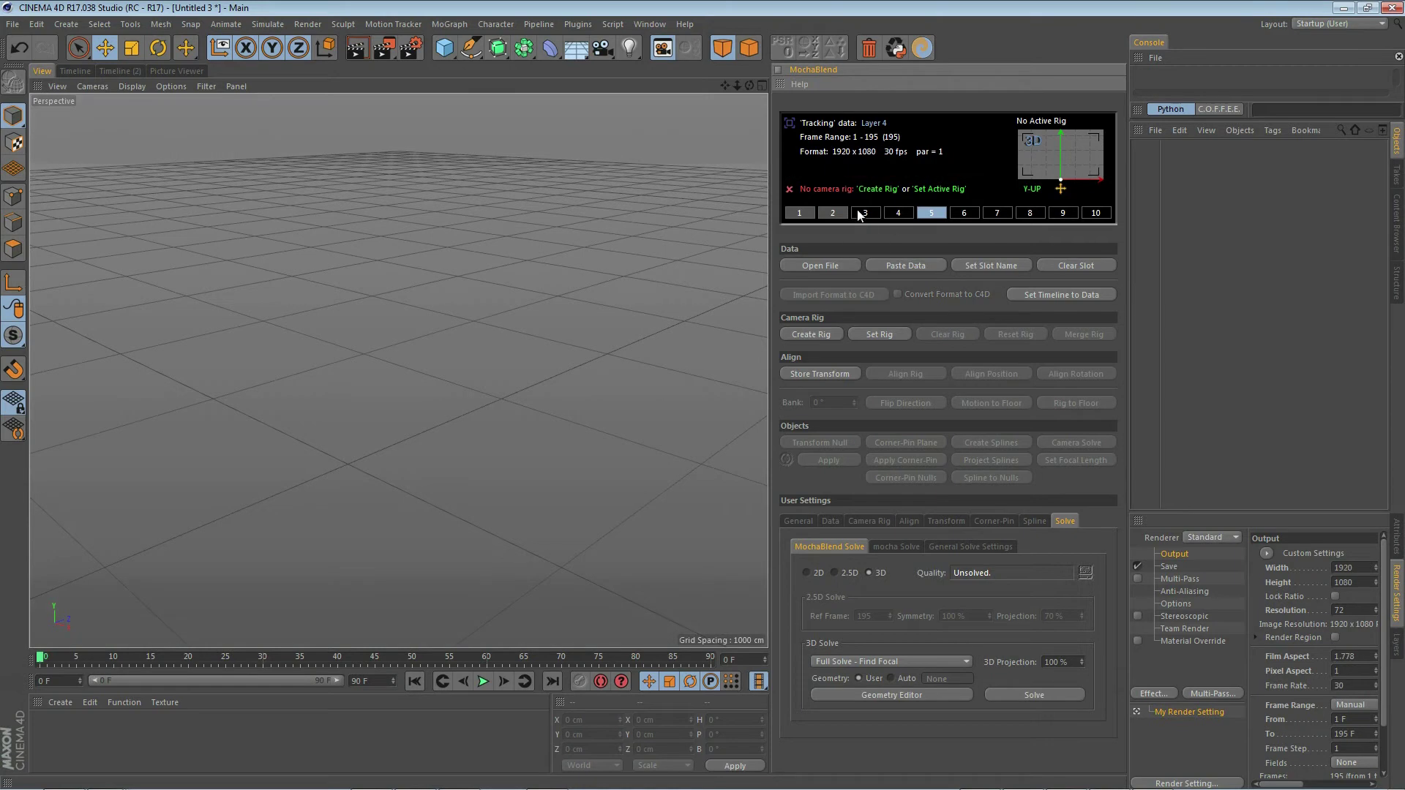
{"action": "left_click", "coordinate": [884, 190]}
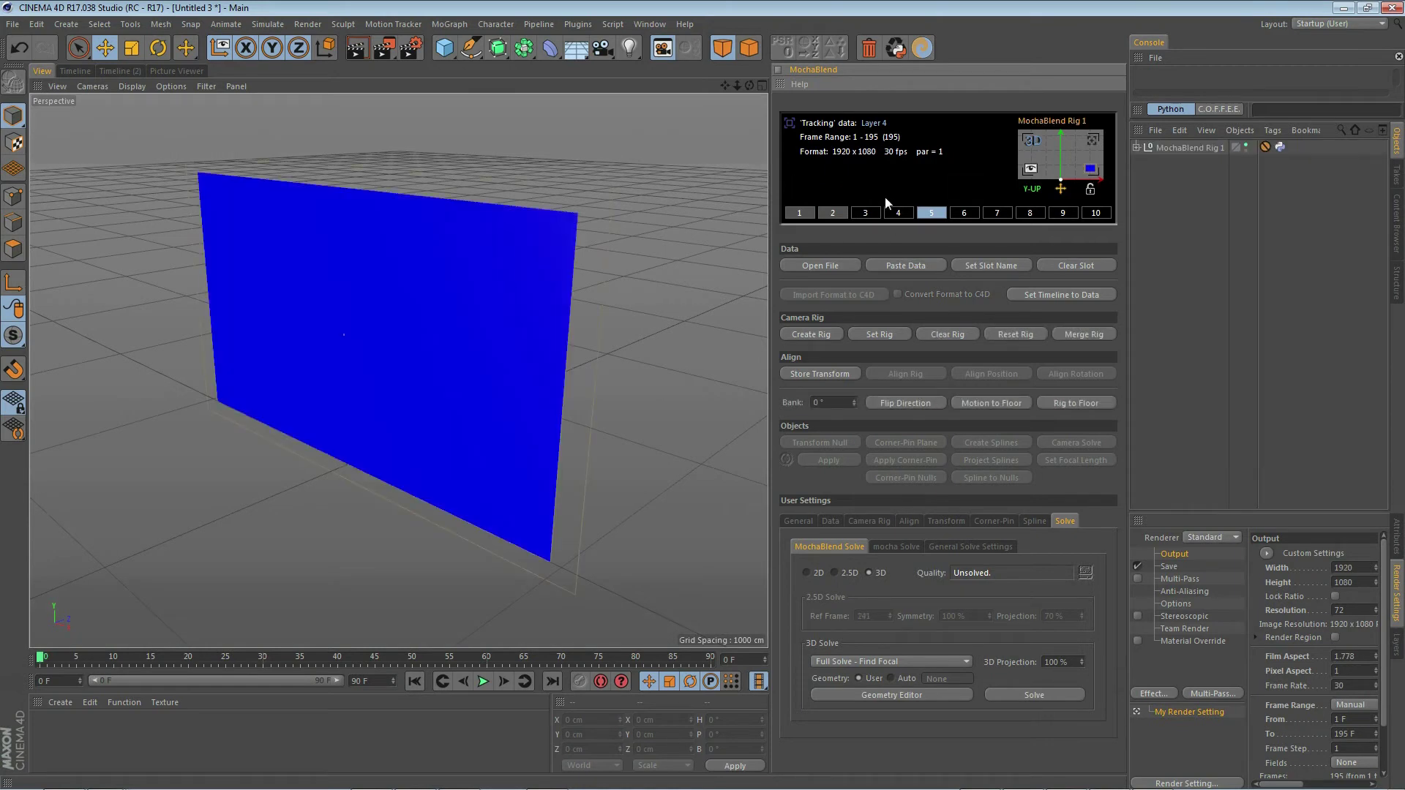
{"action": "left_click", "coordinate": [1053, 295]}
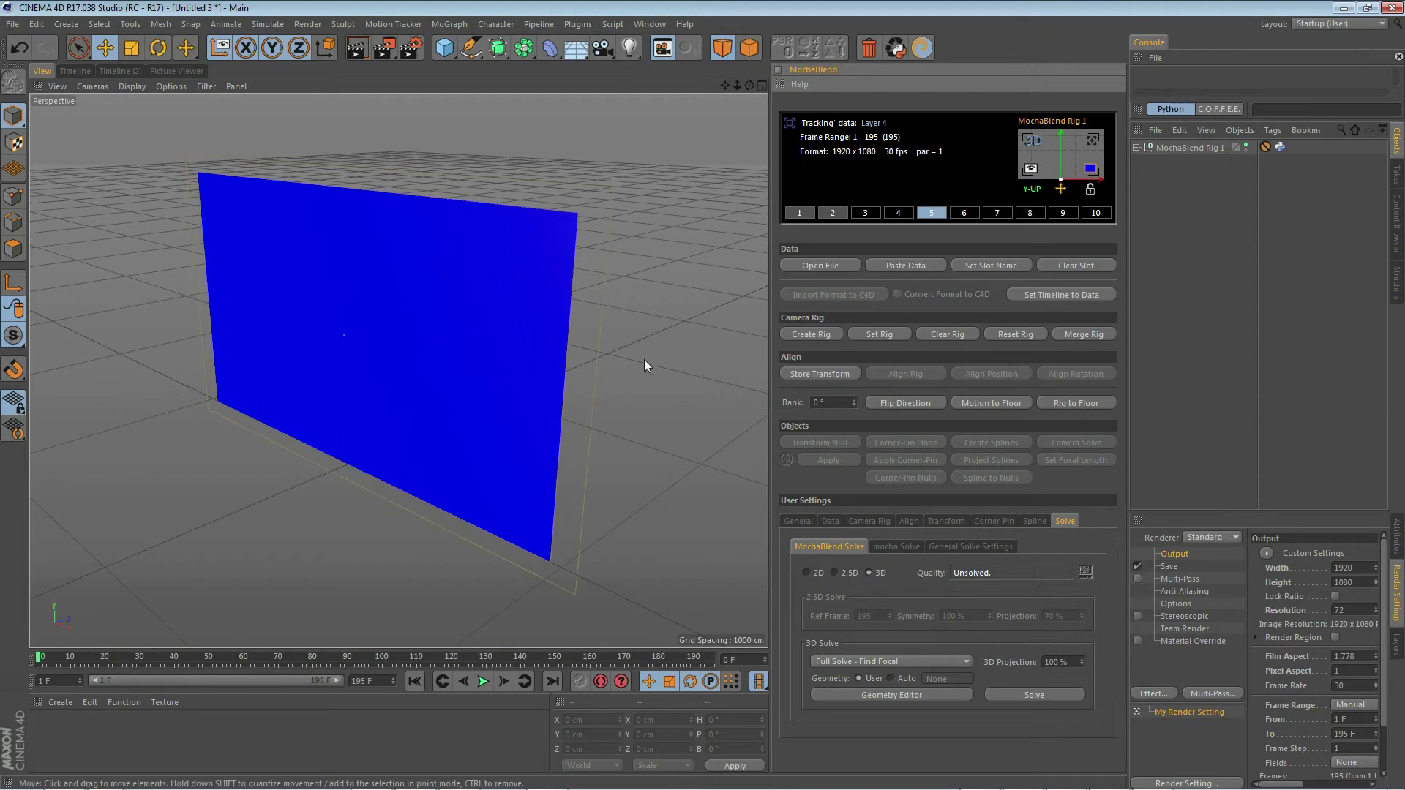
Step: Load the image sequence starting with card_00001.jpg from the post card folder as the camera rig's background footage
{"action": "key", "text": "alt+Tab"}
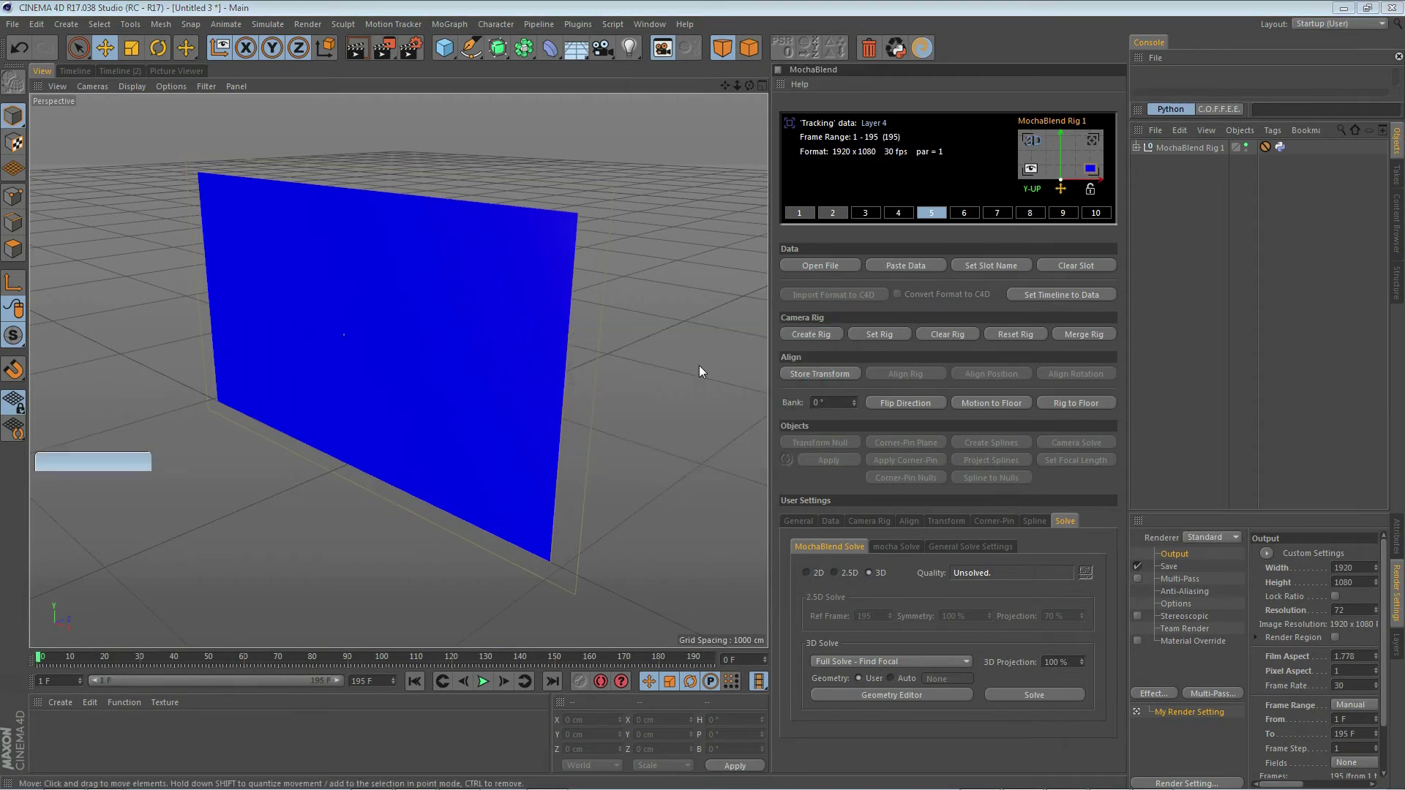
{"action": "left_click_drag", "start_coordinate": [409, 590], "coordinate": [794, 373]}
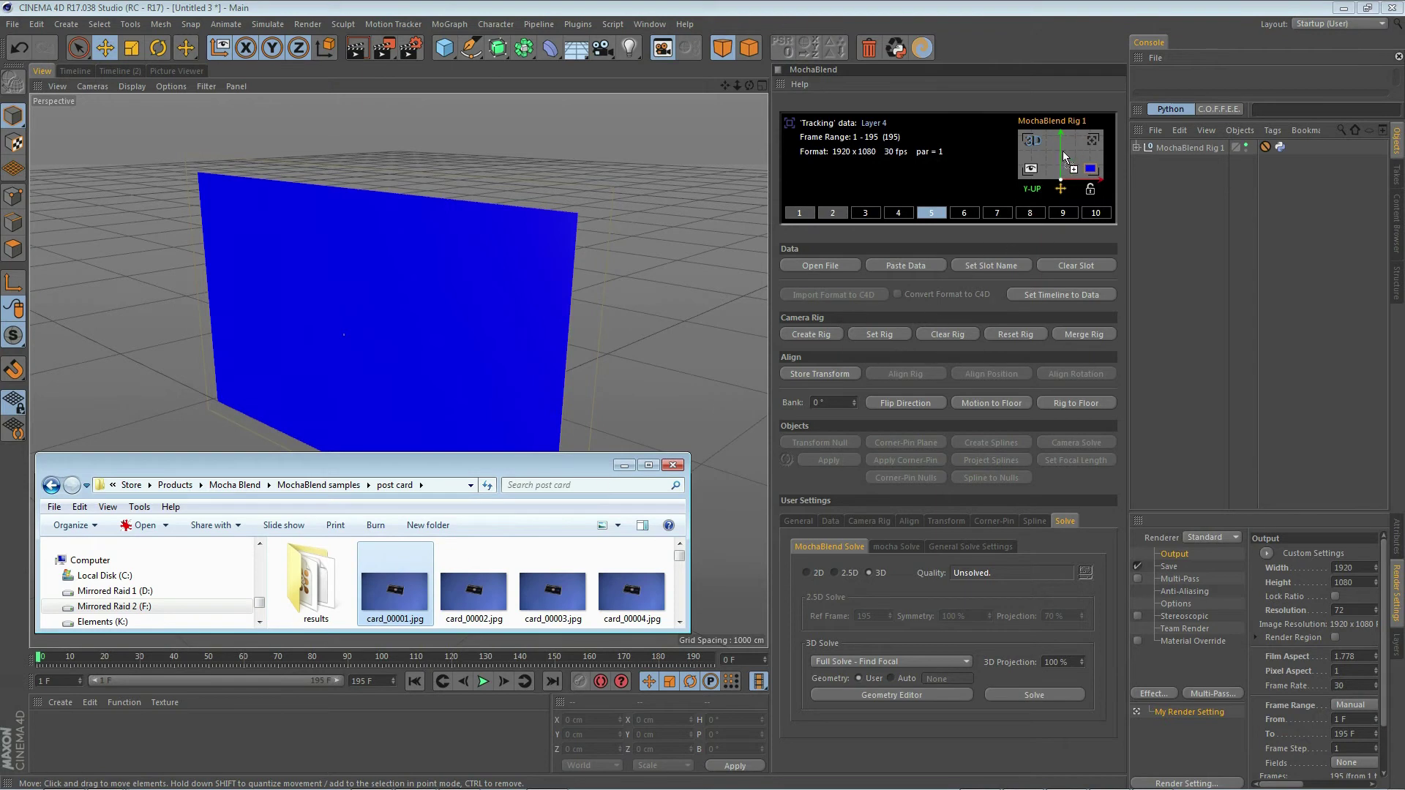
{"action": "left_click_drag", "start_coordinate": [1062, 150], "coordinate": [1062, 153]}
{"action": "left_click", "coordinate": [624, 465]}
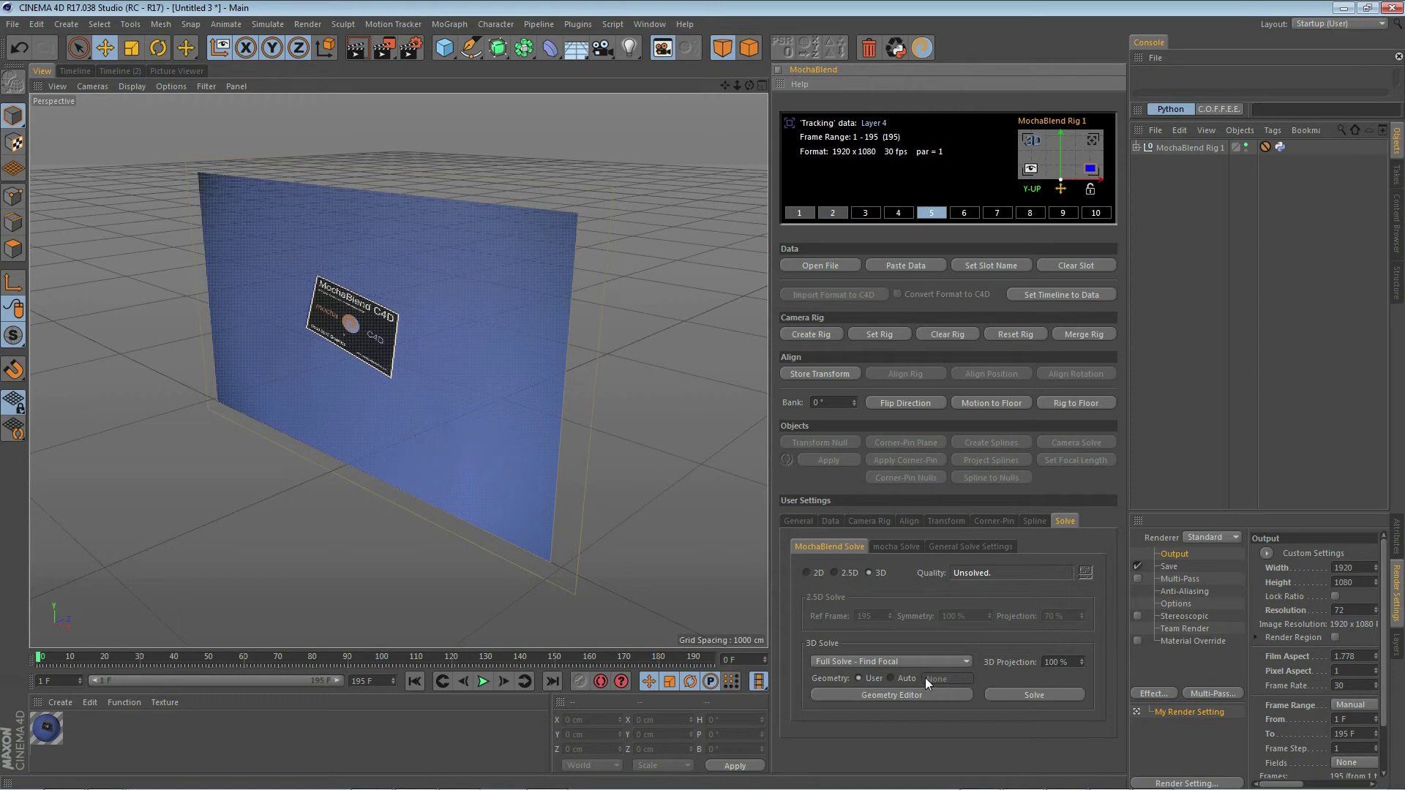
Step: In the Geometry Editor, set the footage tint to bright green (H 126°, S 96%, V 99%) and leave the tint switched off
{"action": "left_click", "coordinate": [868, 691]}
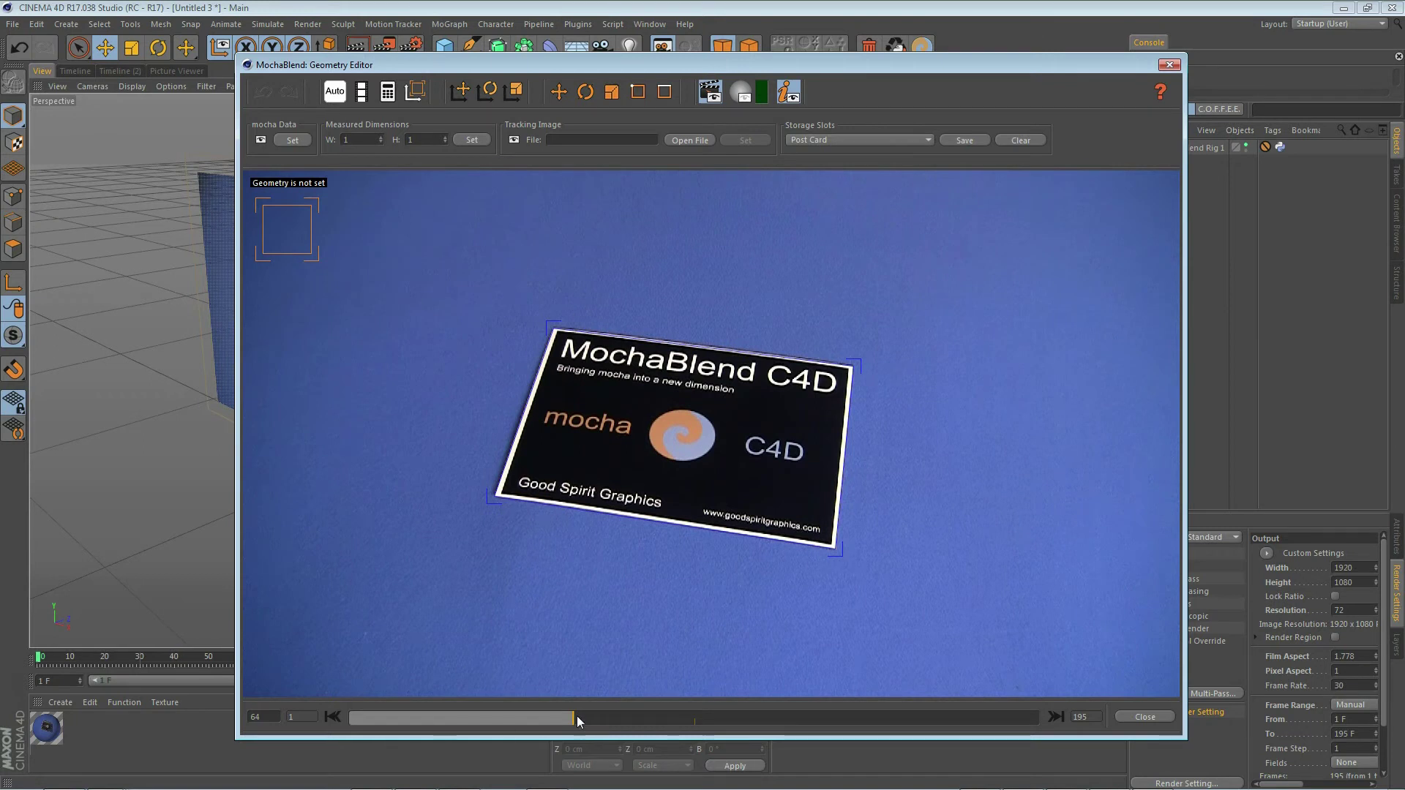
{"action": "left_click_drag", "start_coordinate": [573, 717], "coordinate": [677, 724]}
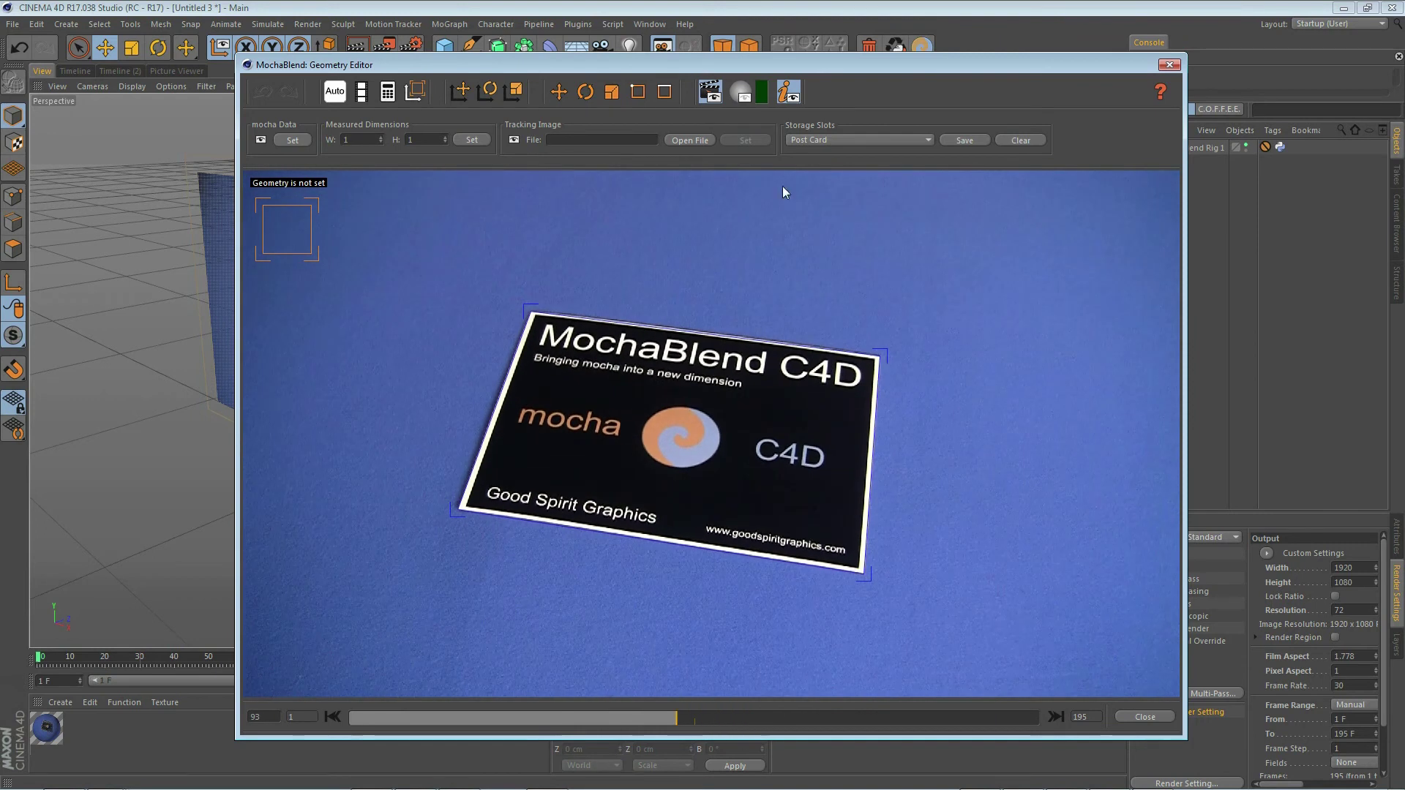
{"action": "left_click", "coordinate": [741, 92]}
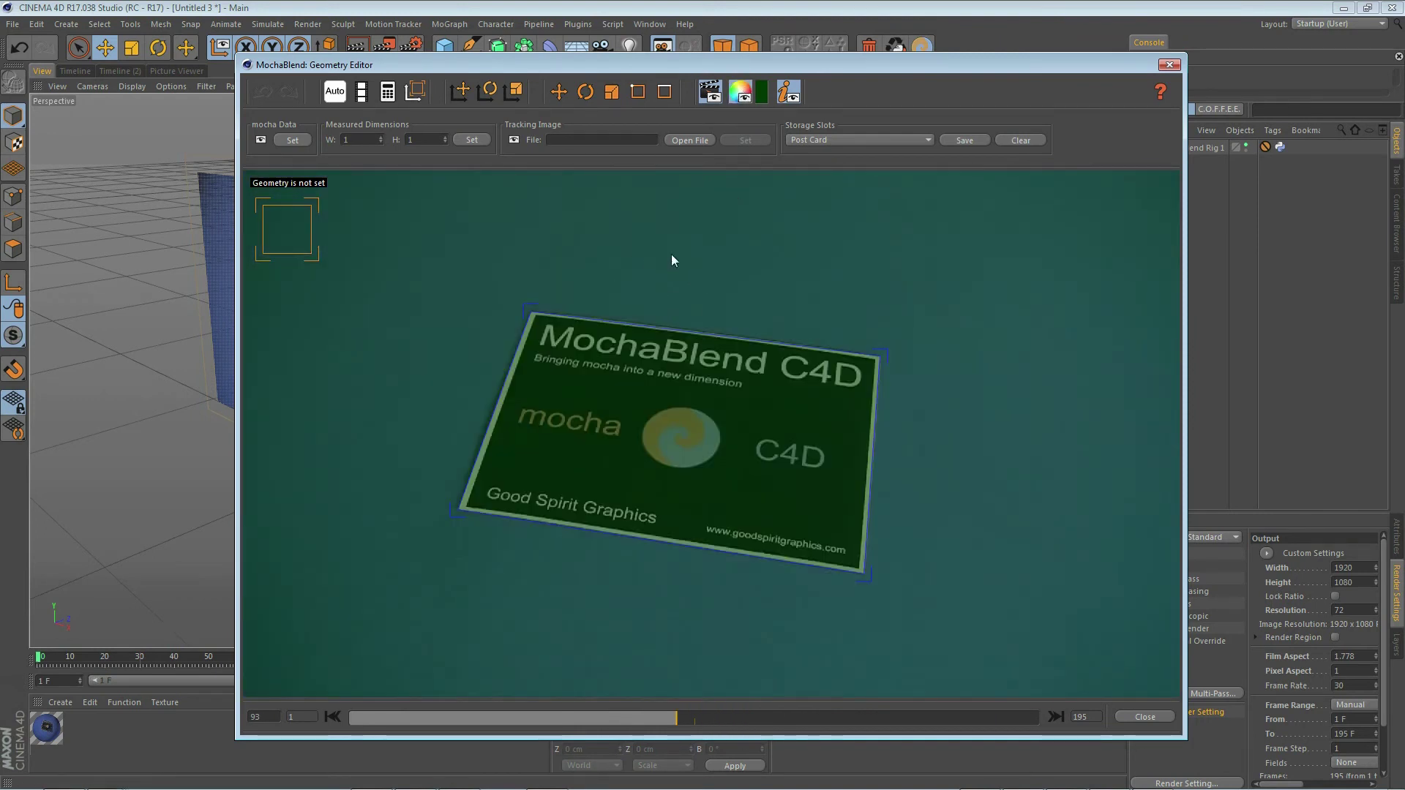
{"action": "left_click", "coordinate": [761, 92]}
{"action": "left_click_drag", "start_coordinate": [753, 125], "coordinate": [855, 127]}
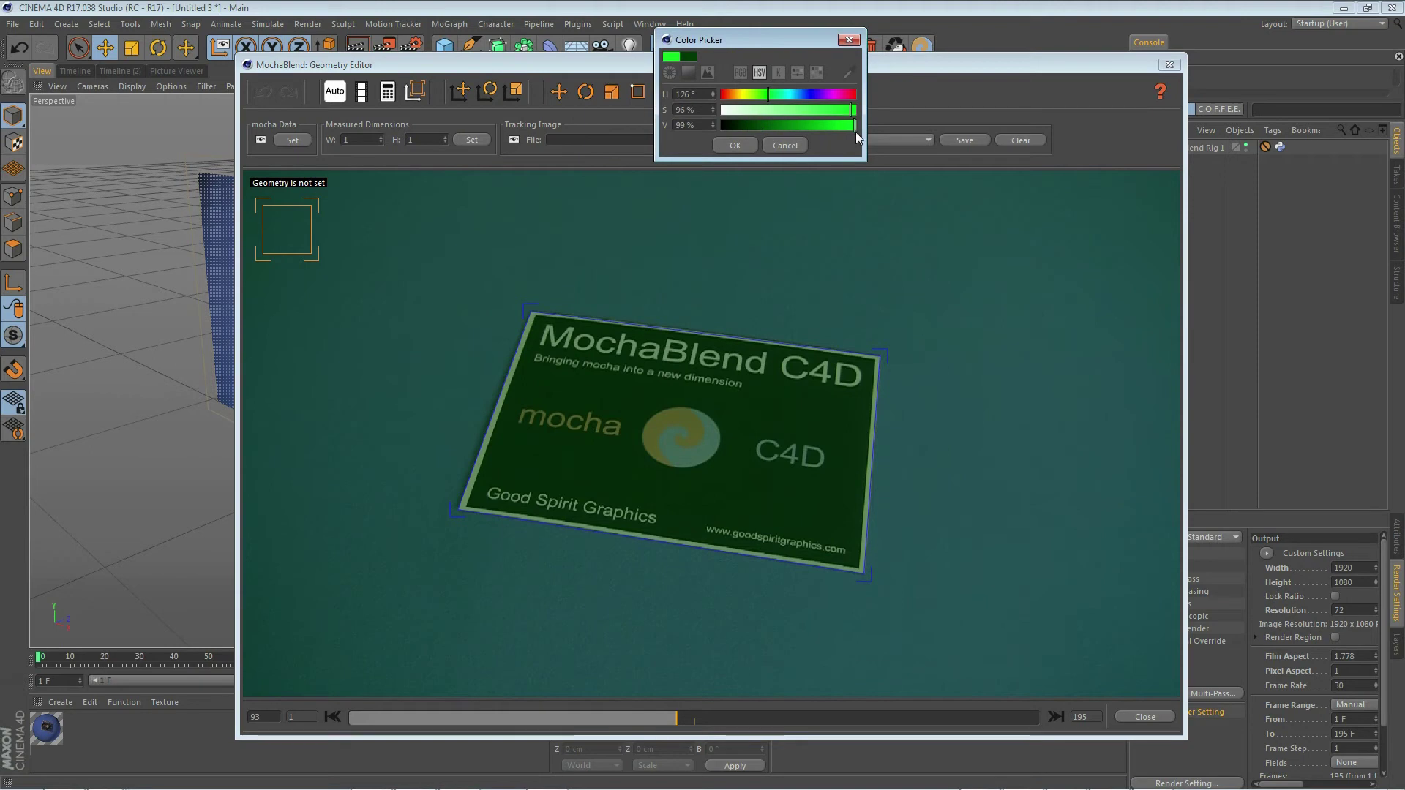
{"action": "left_click", "coordinate": [735, 143]}
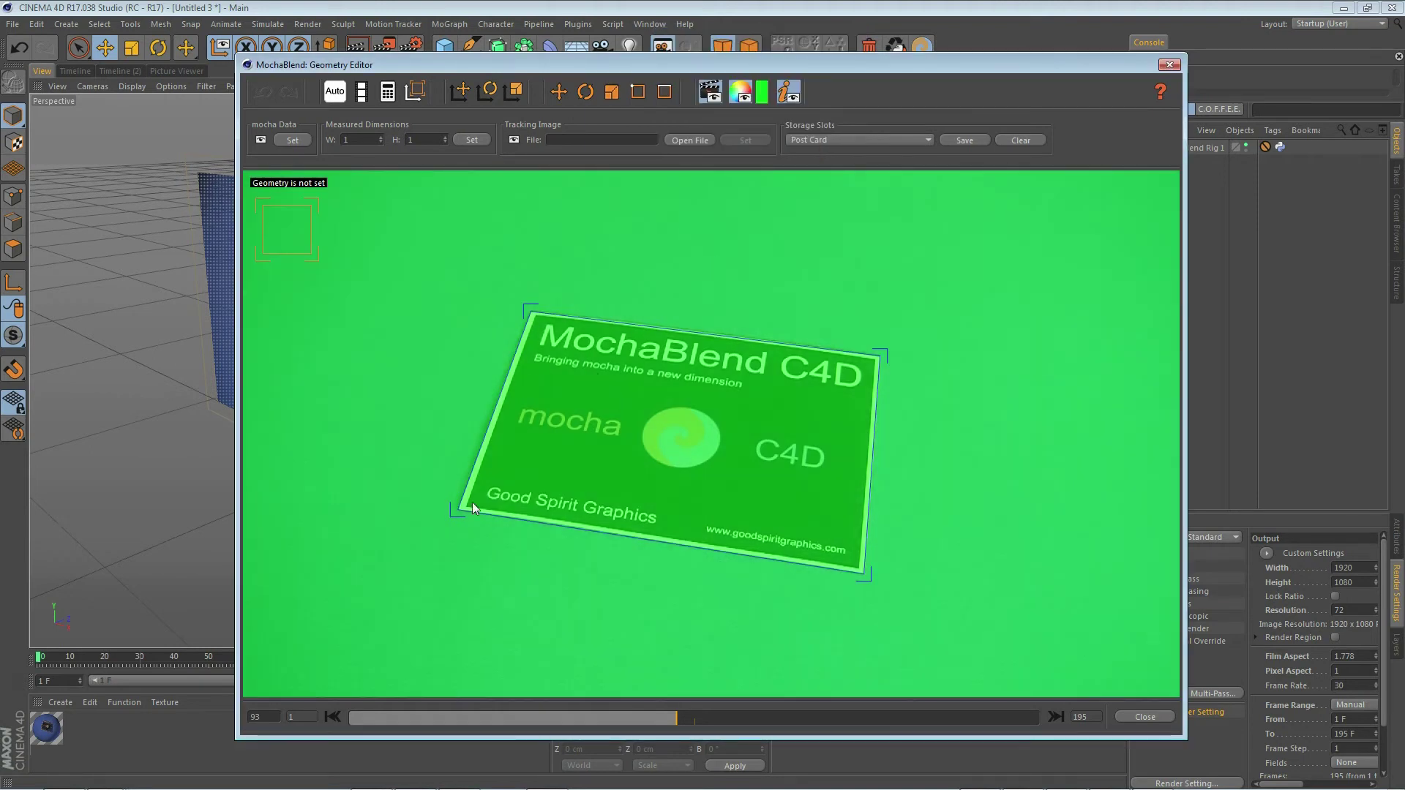
{"action": "left_click_drag", "start_coordinate": [678, 714], "coordinate": [638, 730]}
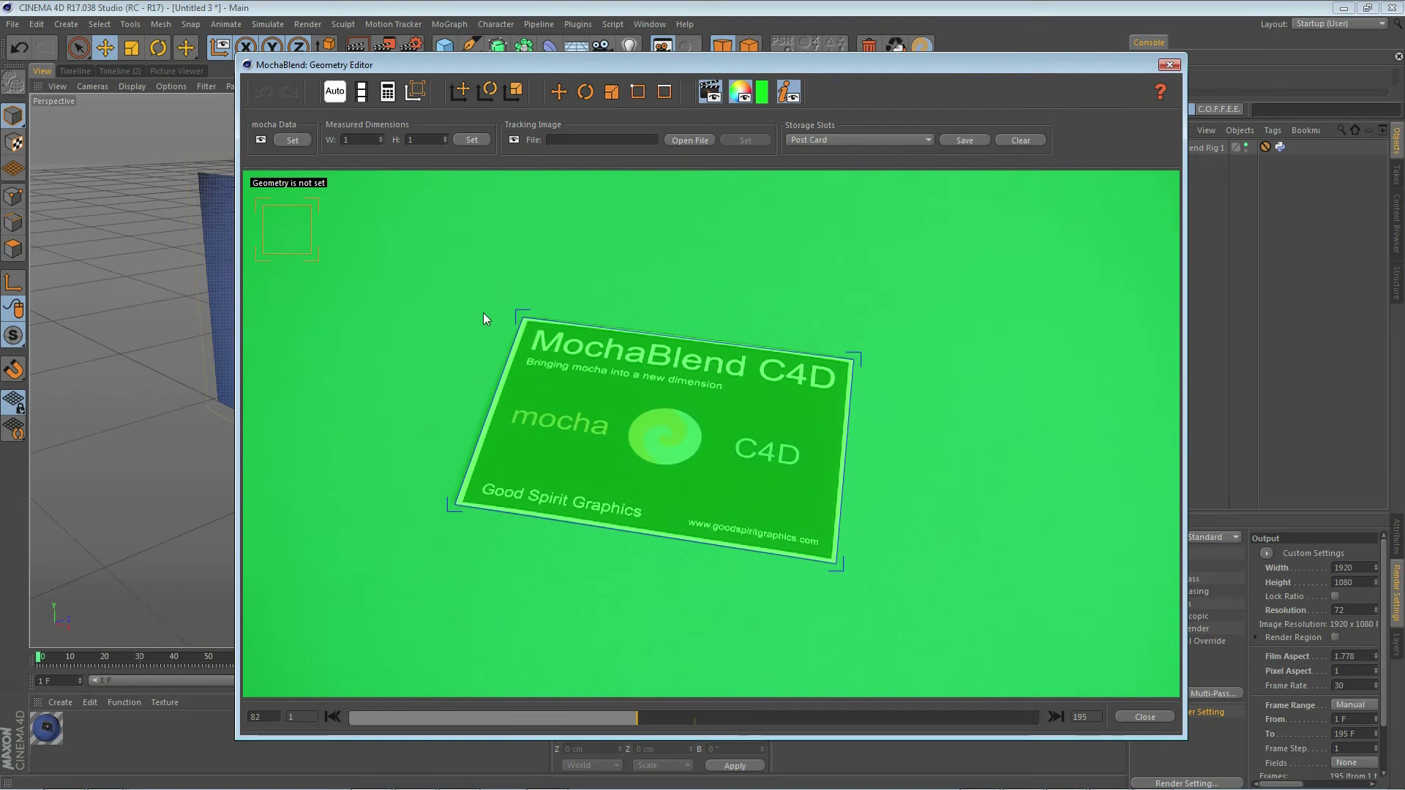
{"action": "left_click", "coordinate": [740, 91]}
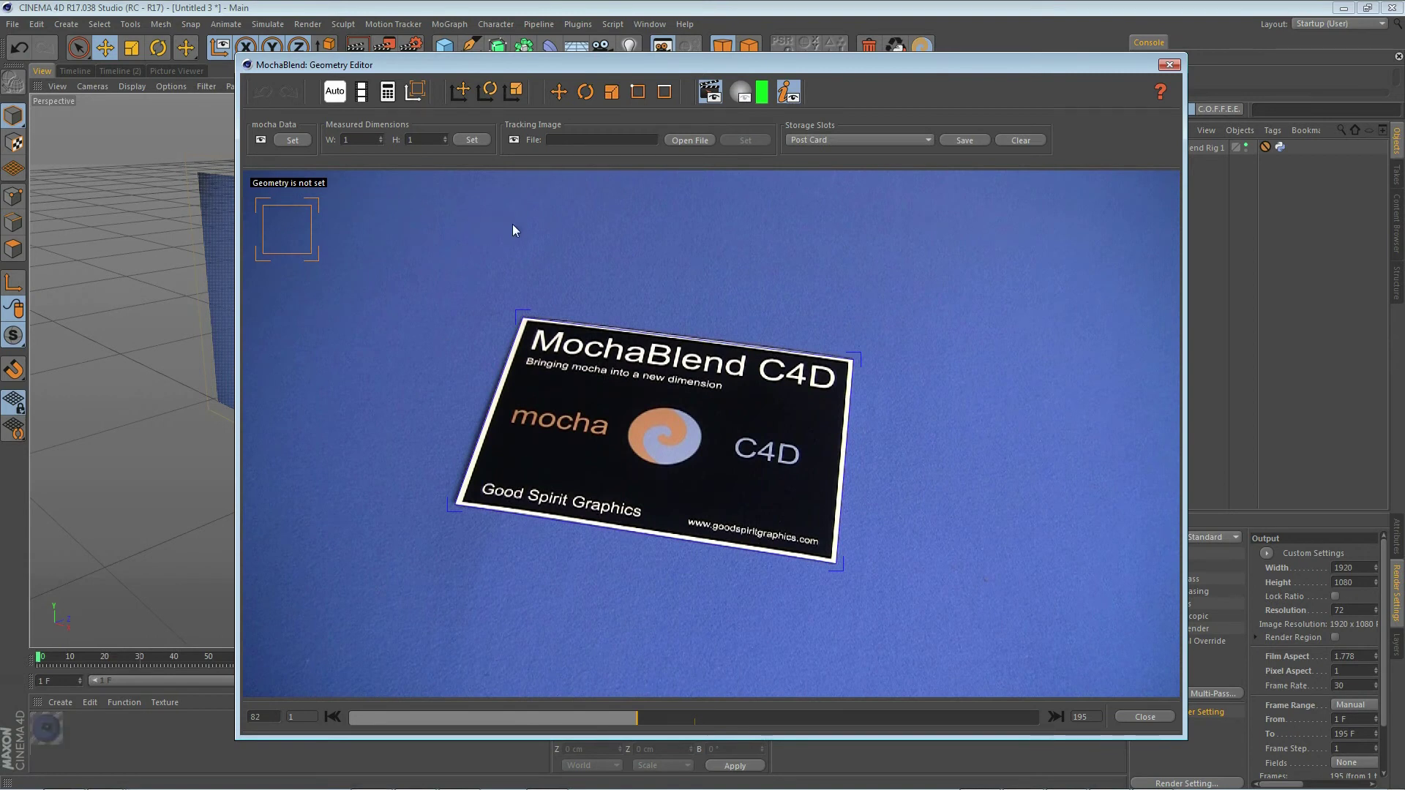
Step: Calculate the card's geometry automatically from the tracking data
{"action": "left_click", "coordinate": [789, 93]}
{"action": "left_click", "coordinate": [789, 93]}
{"action": "left_click", "coordinate": [336, 93]}
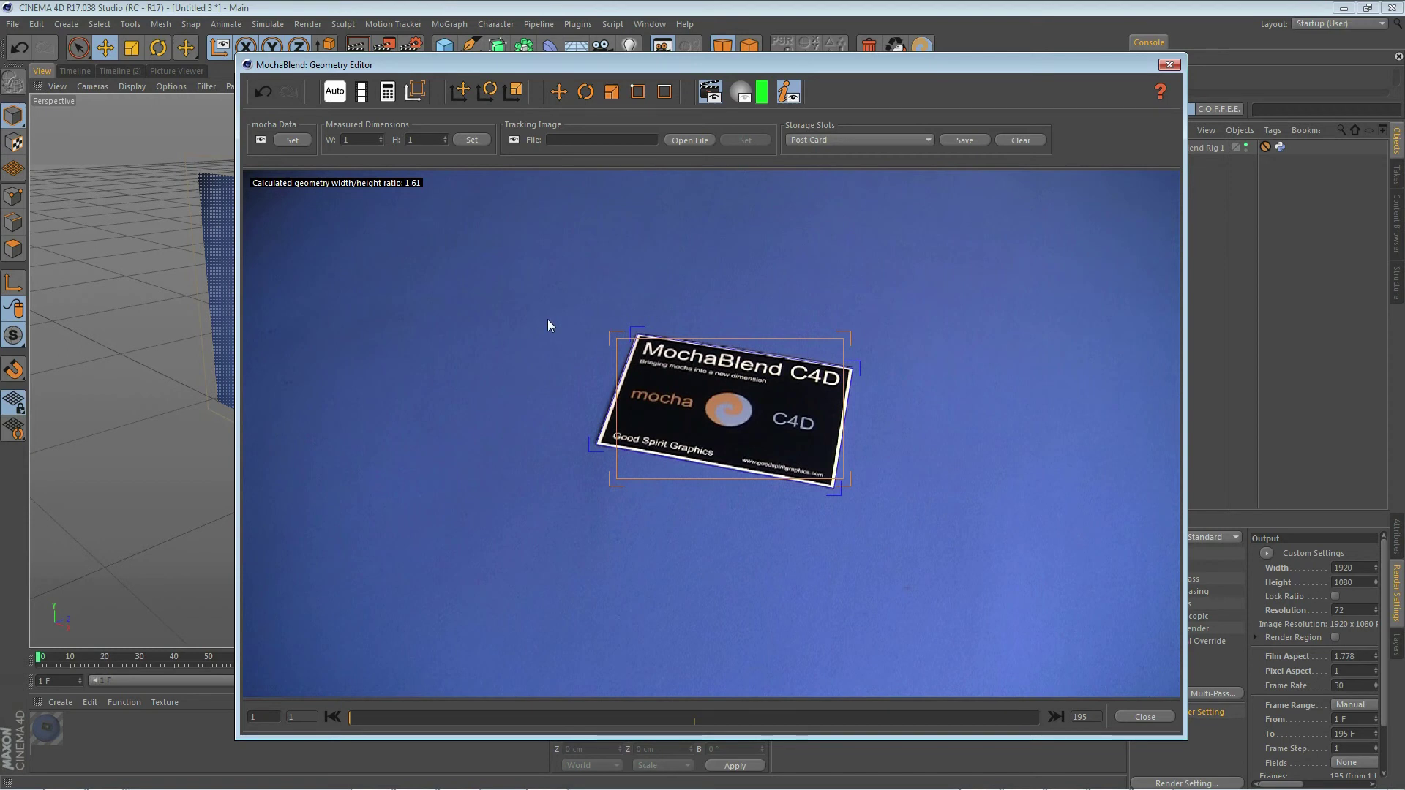
Step: Set the geometry from measured dimensions with a width of 7 and a height of 5
{"action": "double_click", "coordinate": [360, 139]}
{"action": "type", "text": "7"}
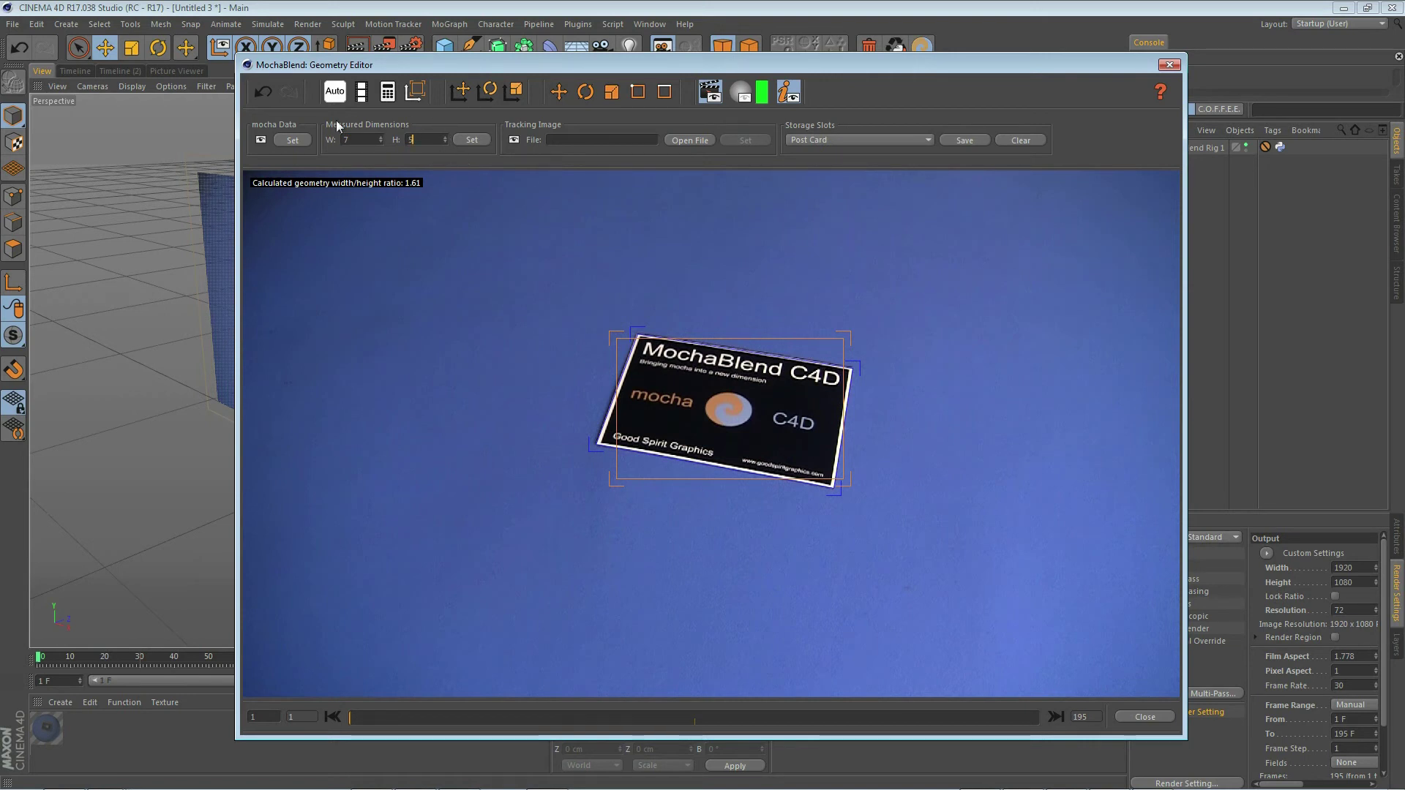
{"action": "left_click", "coordinate": [473, 139]}
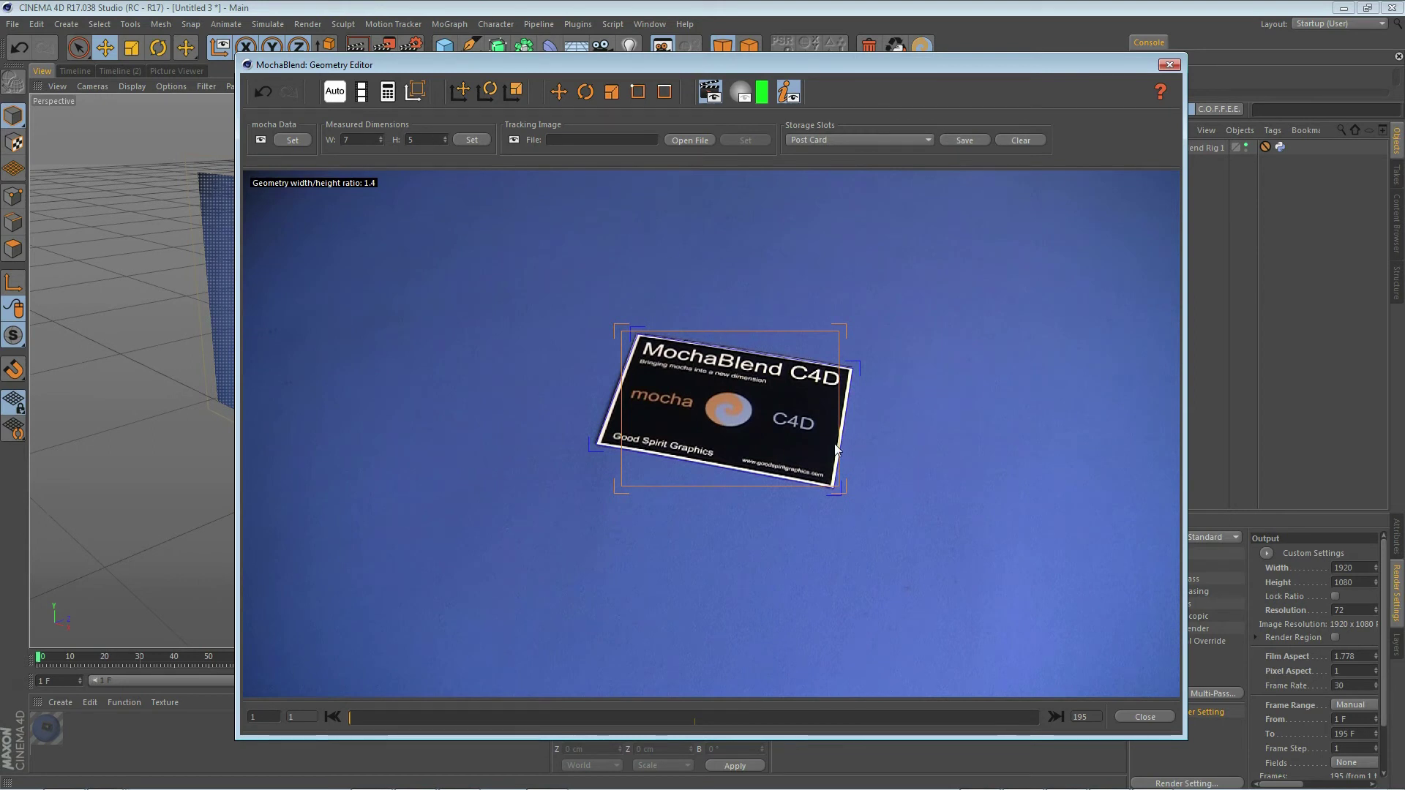
Step: Load Post Card.png from the results folder as the Geometry Editor's tracking image
{"action": "left_click", "coordinate": [697, 141]}
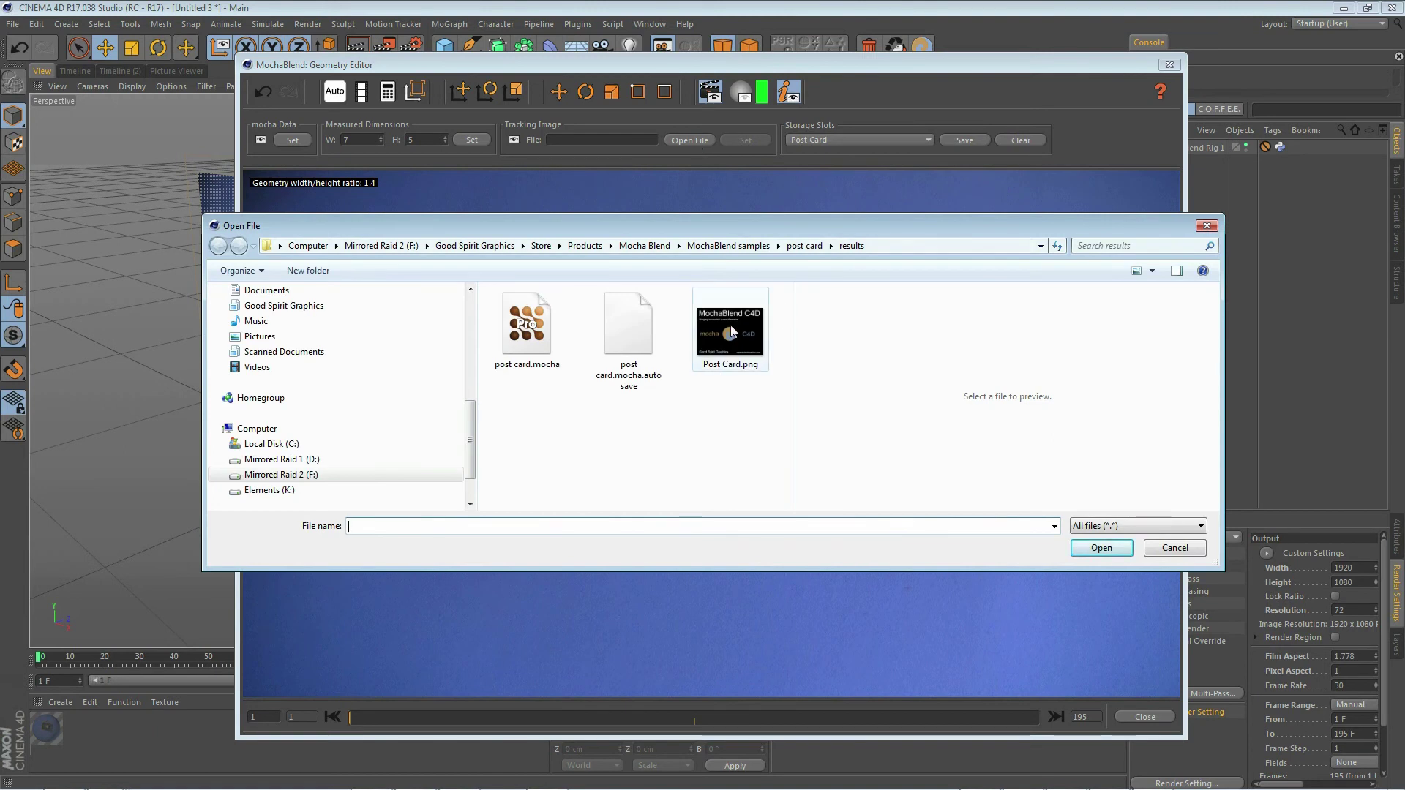
{"action": "left_click", "coordinate": [730, 325]}
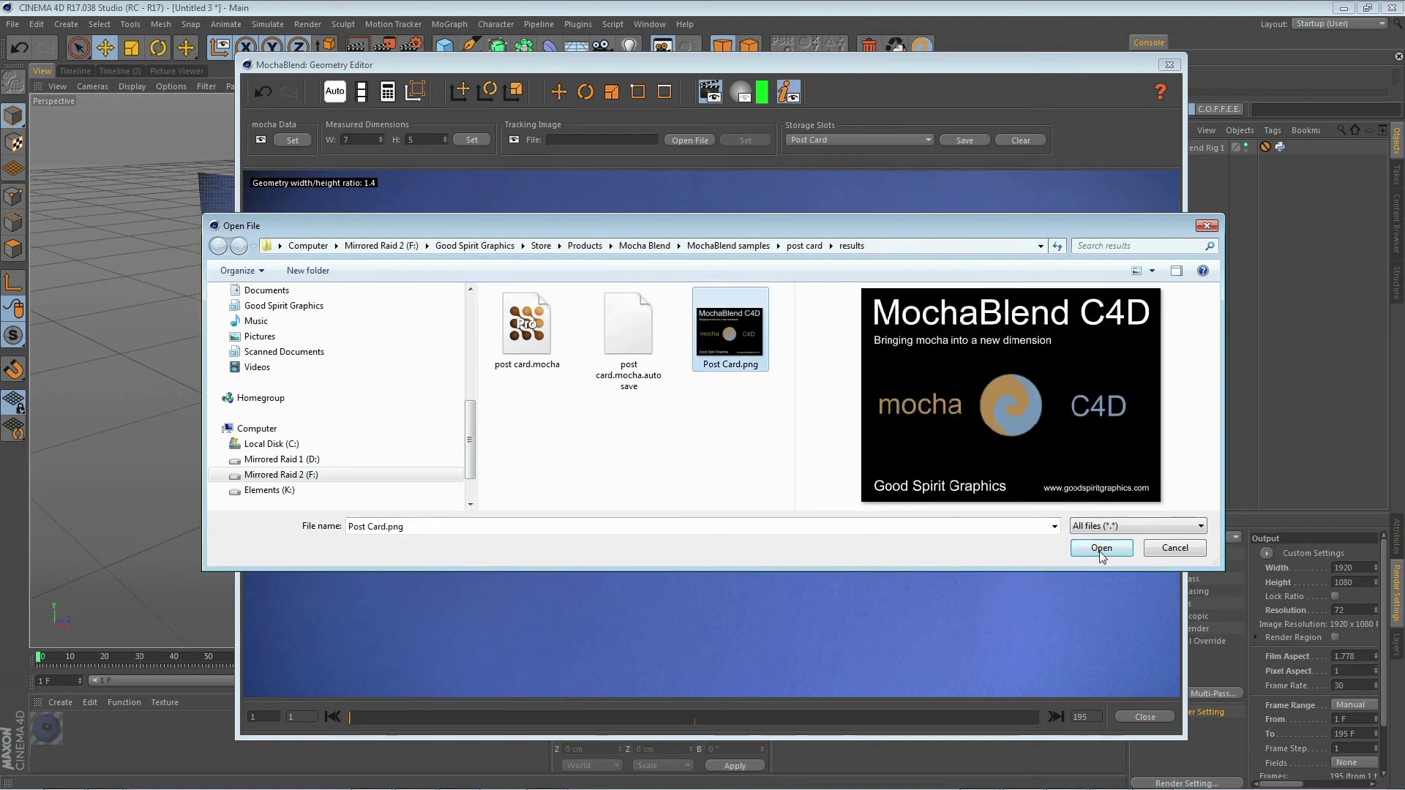
{"action": "left_click", "coordinate": [1102, 559]}
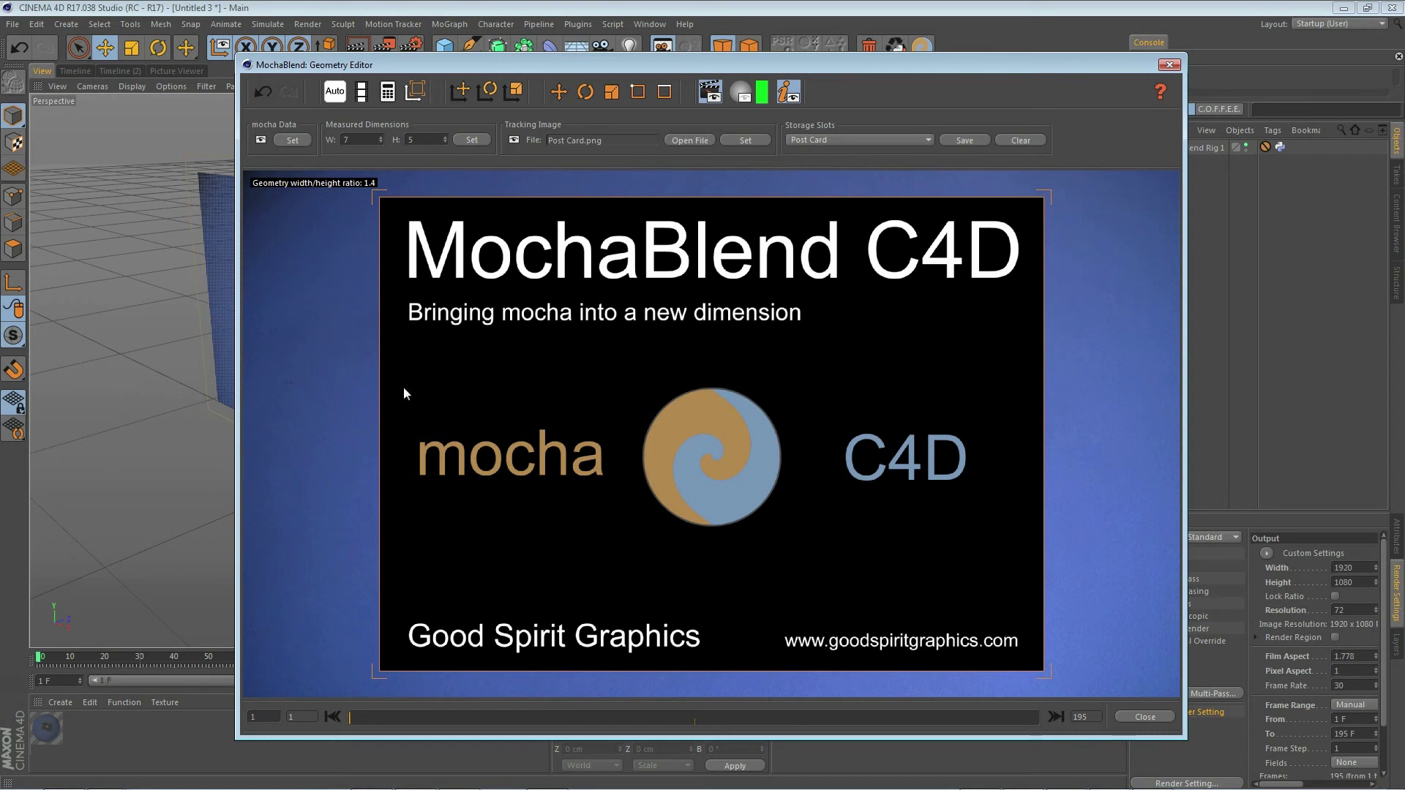
Step: Hide the tracking image, fit the geometry frame to the size of the tracked card and close the Geometry Editor
{"action": "left_click", "coordinate": [515, 139]}
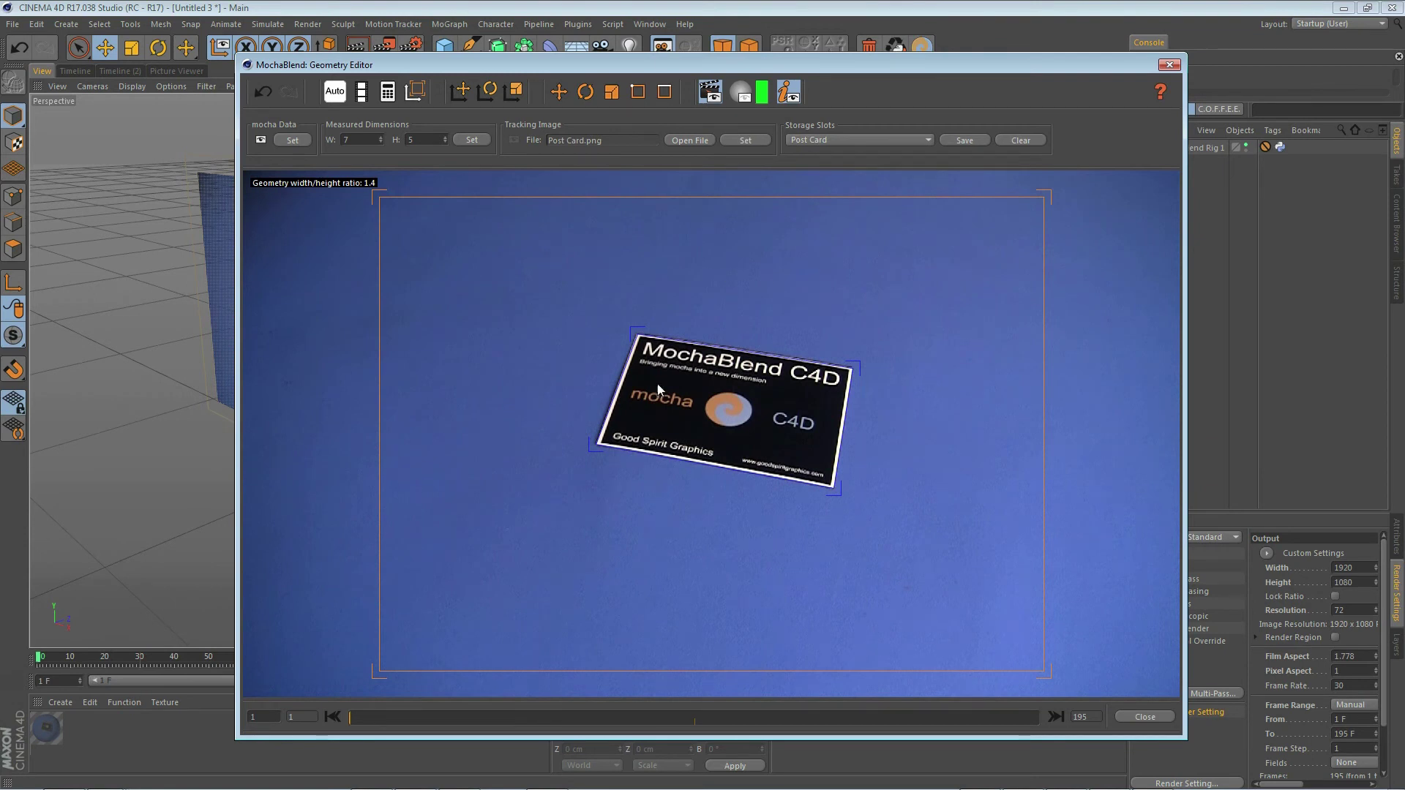
{"action": "left_click", "coordinate": [416, 91]}
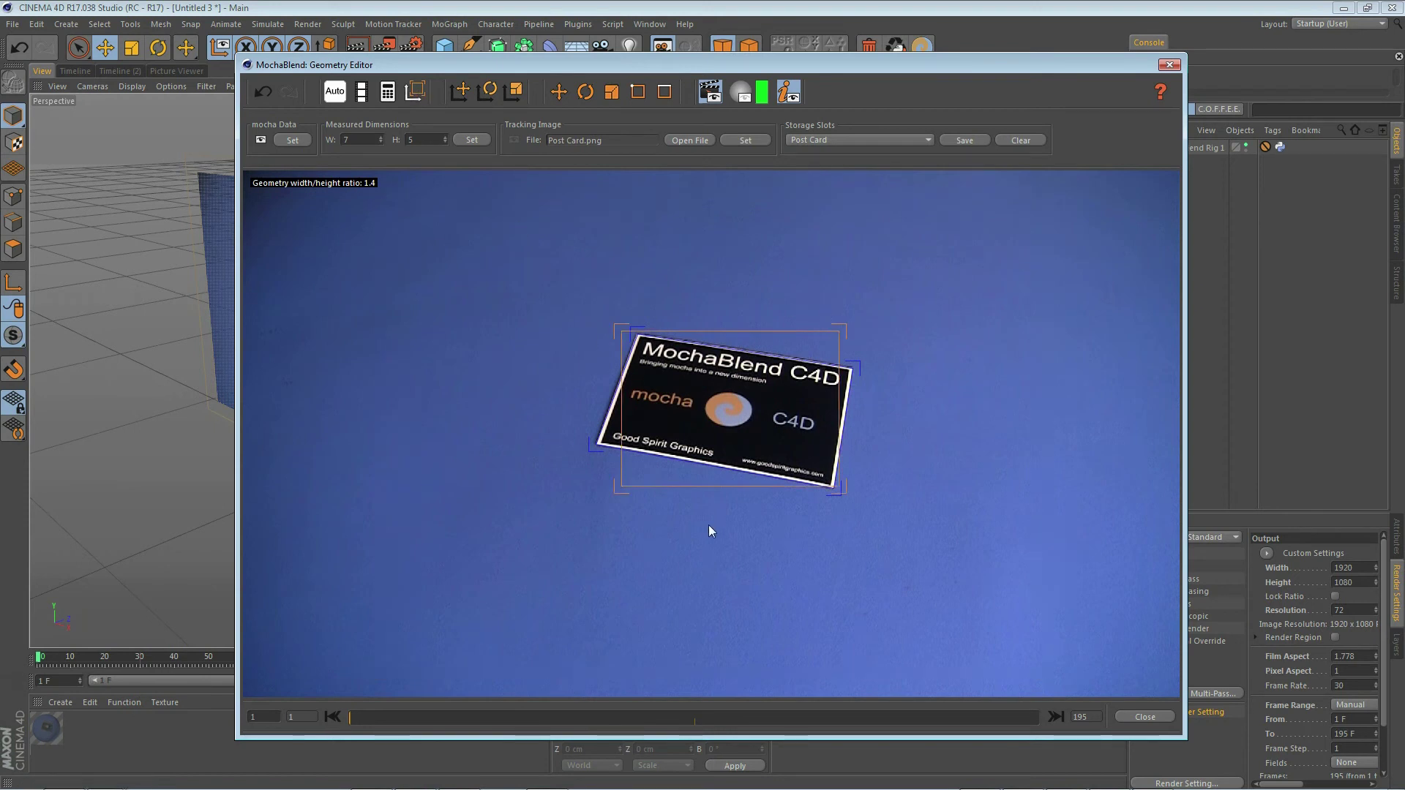
{"action": "left_click", "coordinate": [1153, 714]}
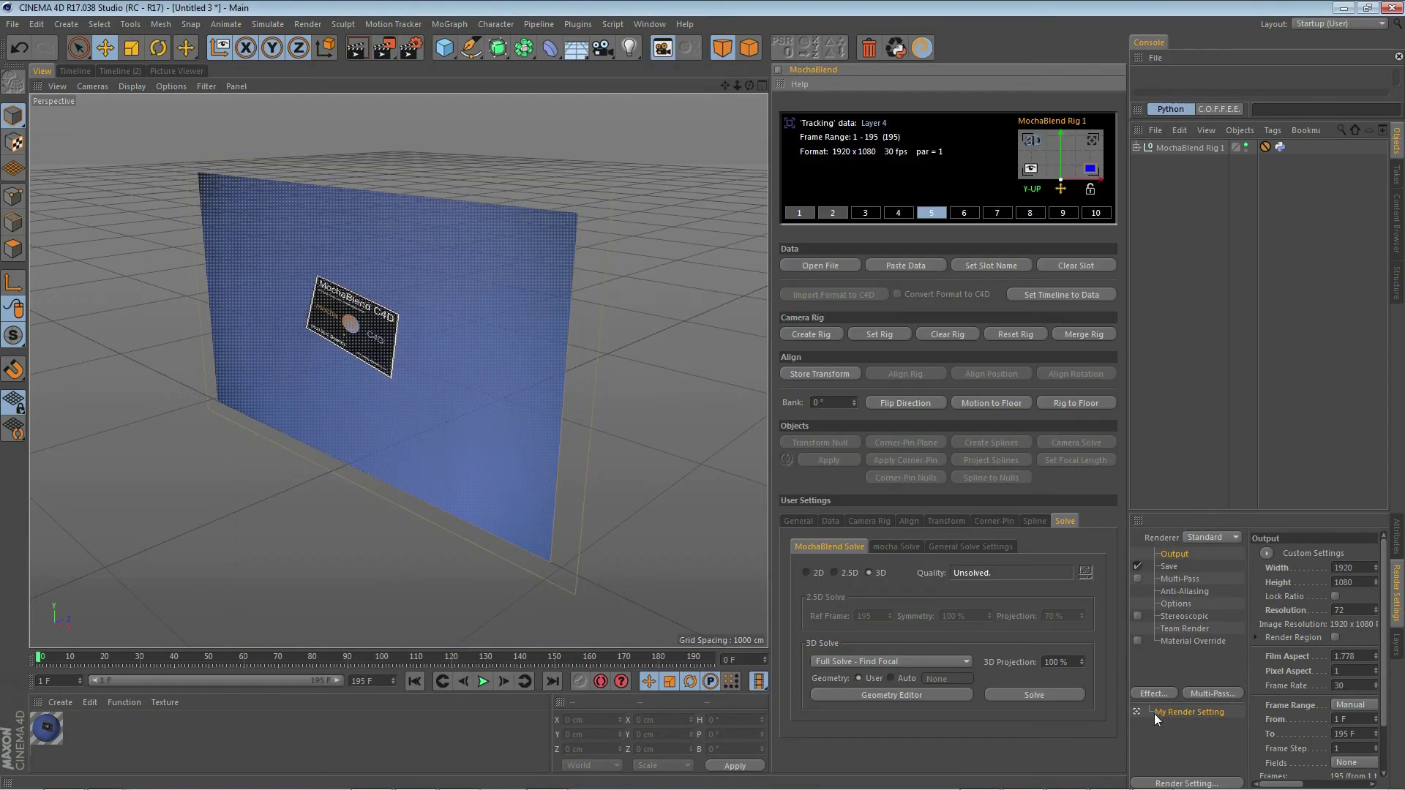
Step: Run the 3D solve with Full Solve - Find Focal and create the Camera Solve from it in the scene
{"action": "left_click", "coordinate": [1022, 691]}
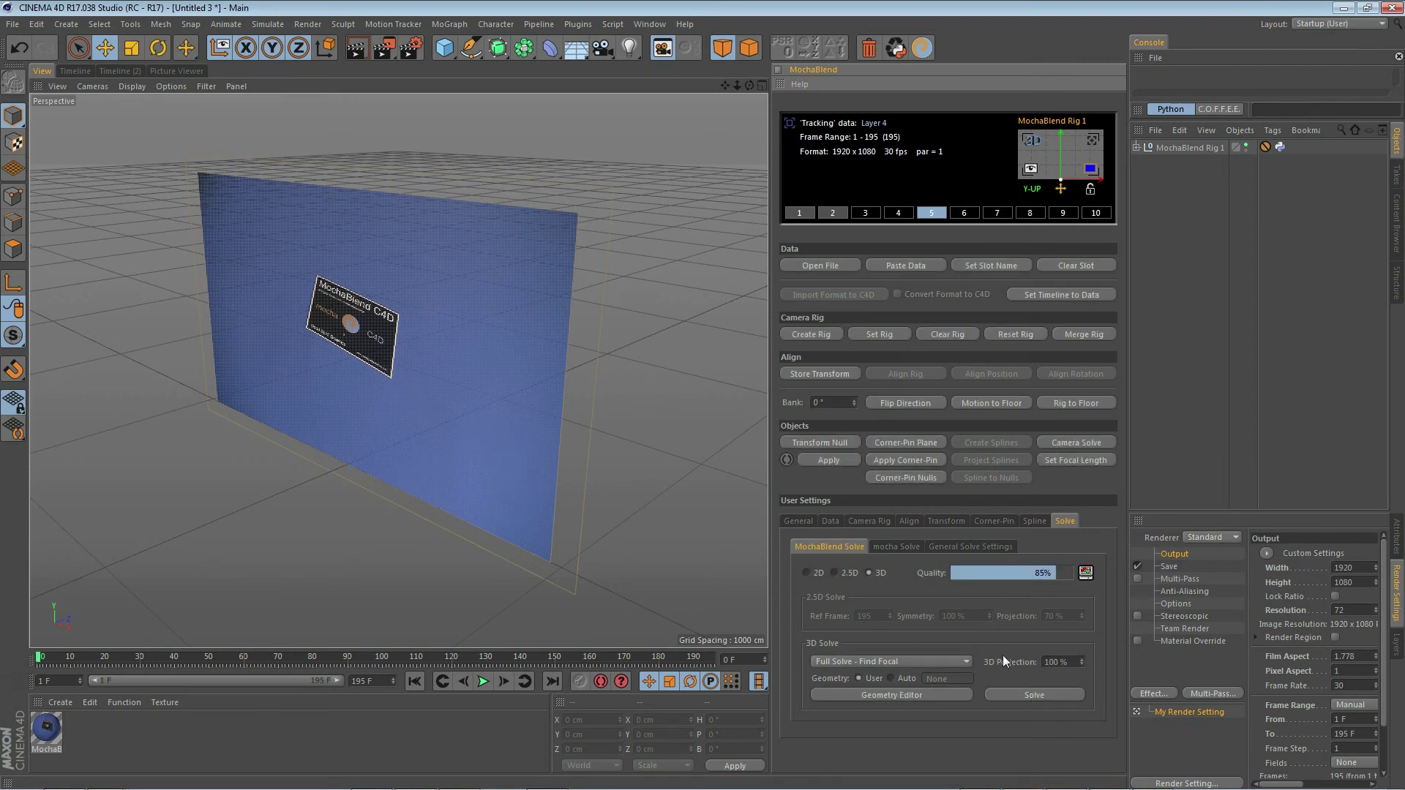
{"action": "left_click", "coordinate": [1086, 573]}
{"action": "left_click", "coordinate": [1078, 442]}
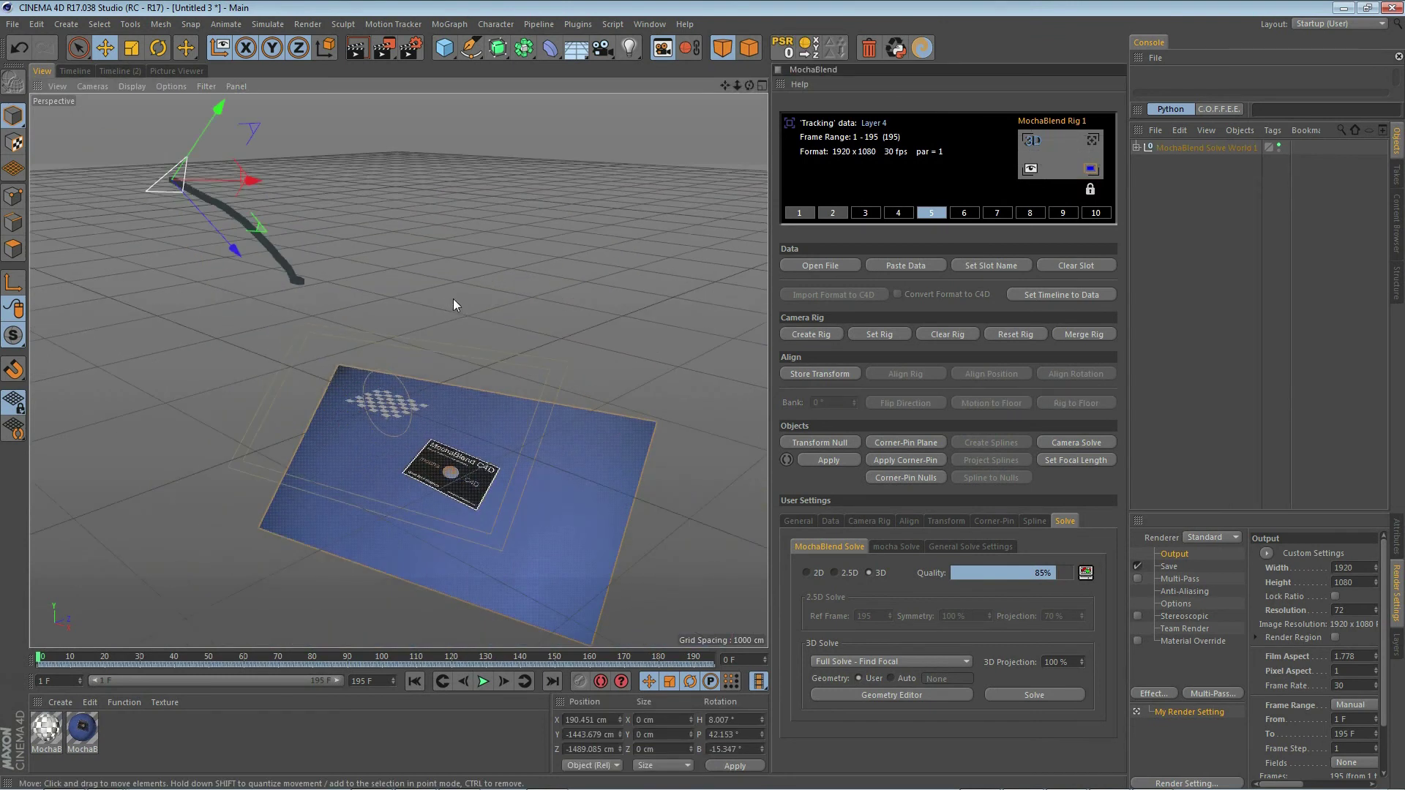
Step: Examine the solved camera path around the movie screen, and check the reference plane's match through the solved camera up to frame 141
{"action": "scroll", "coordinate": [451, 300], "scroll_direction": "down", "scroll_amount": 3}
{"action": "scroll", "coordinate": [311, 222], "scroll_direction": "up", "scroll_amount": 5}
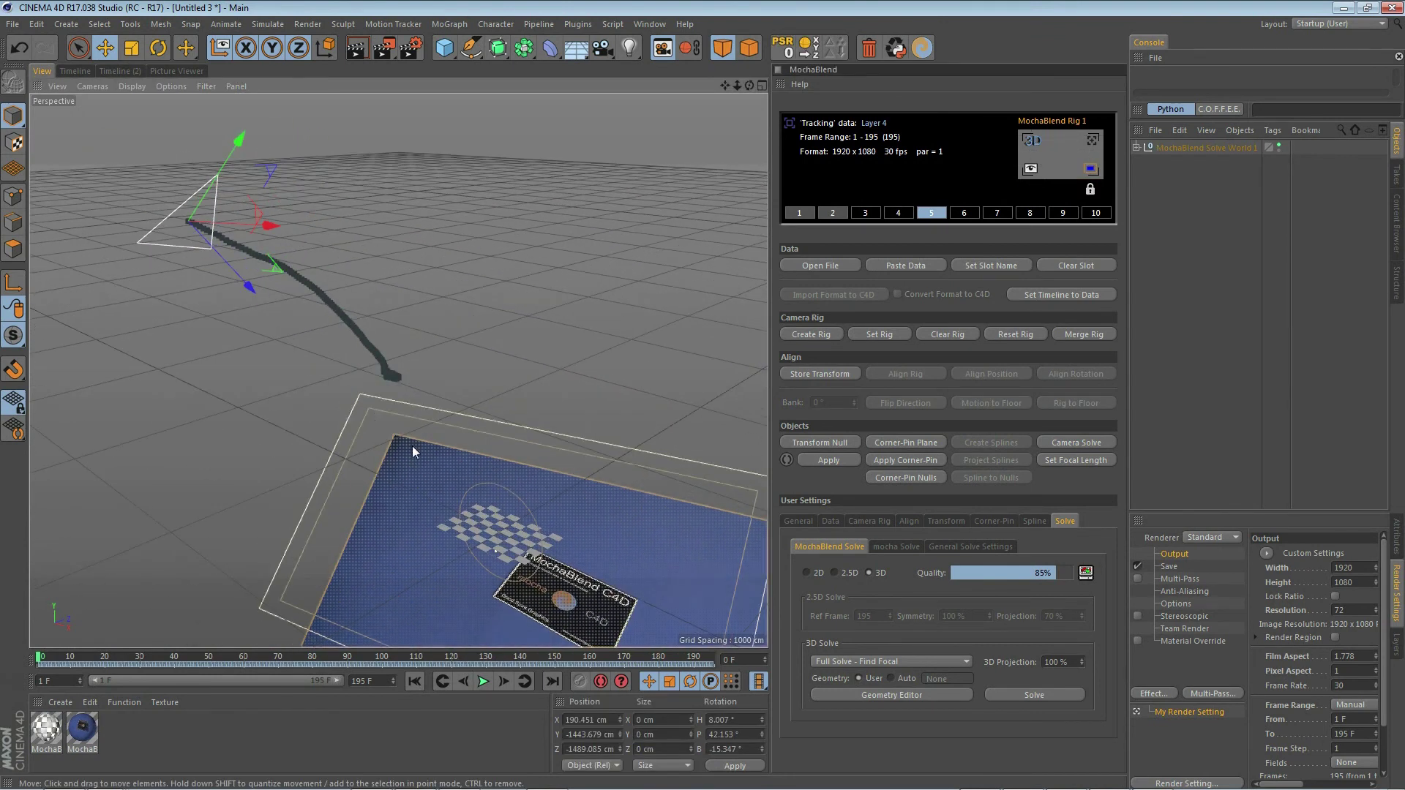
{"action": "left_click_drag", "start_coordinate": [389, 400], "coordinate": [383, 399], "text": "alt"}
{"action": "left_click_drag", "start_coordinate": [207, 314], "coordinate": [388, 341], "text": "alt"}
{"action": "scroll", "coordinate": [266, 317], "scroll_direction": "down", "scroll_amount": 4}
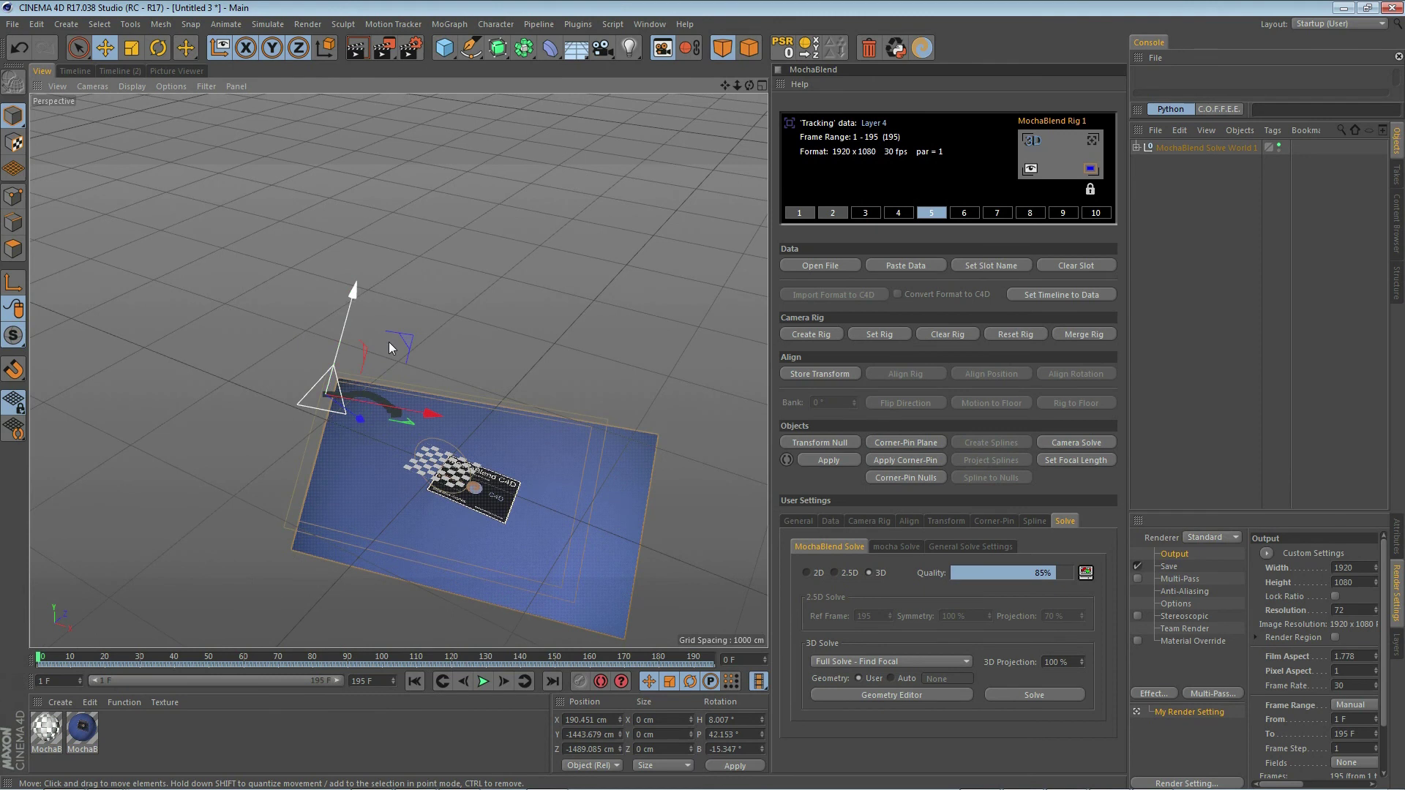
{"action": "left_click", "coordinate": [1090, 140]}
{"action": "left_click_drag", "start_coordinate": [41, 662], "coordinate": [524, 660]}
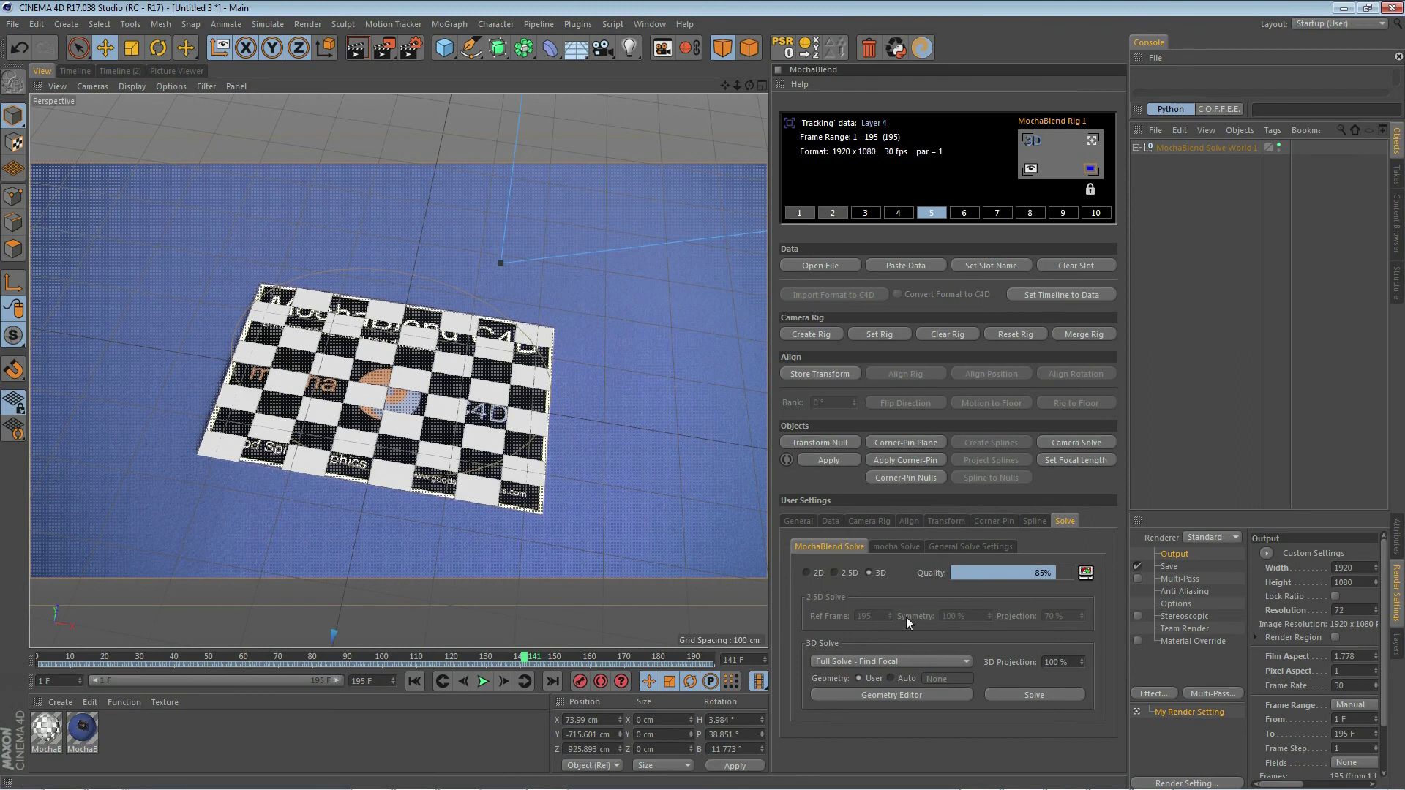
Step: Try Logo as the reference plane's insert clip, and settle on Grid 4x4
{"action": "left_click", "coordinate": [800, 521]}
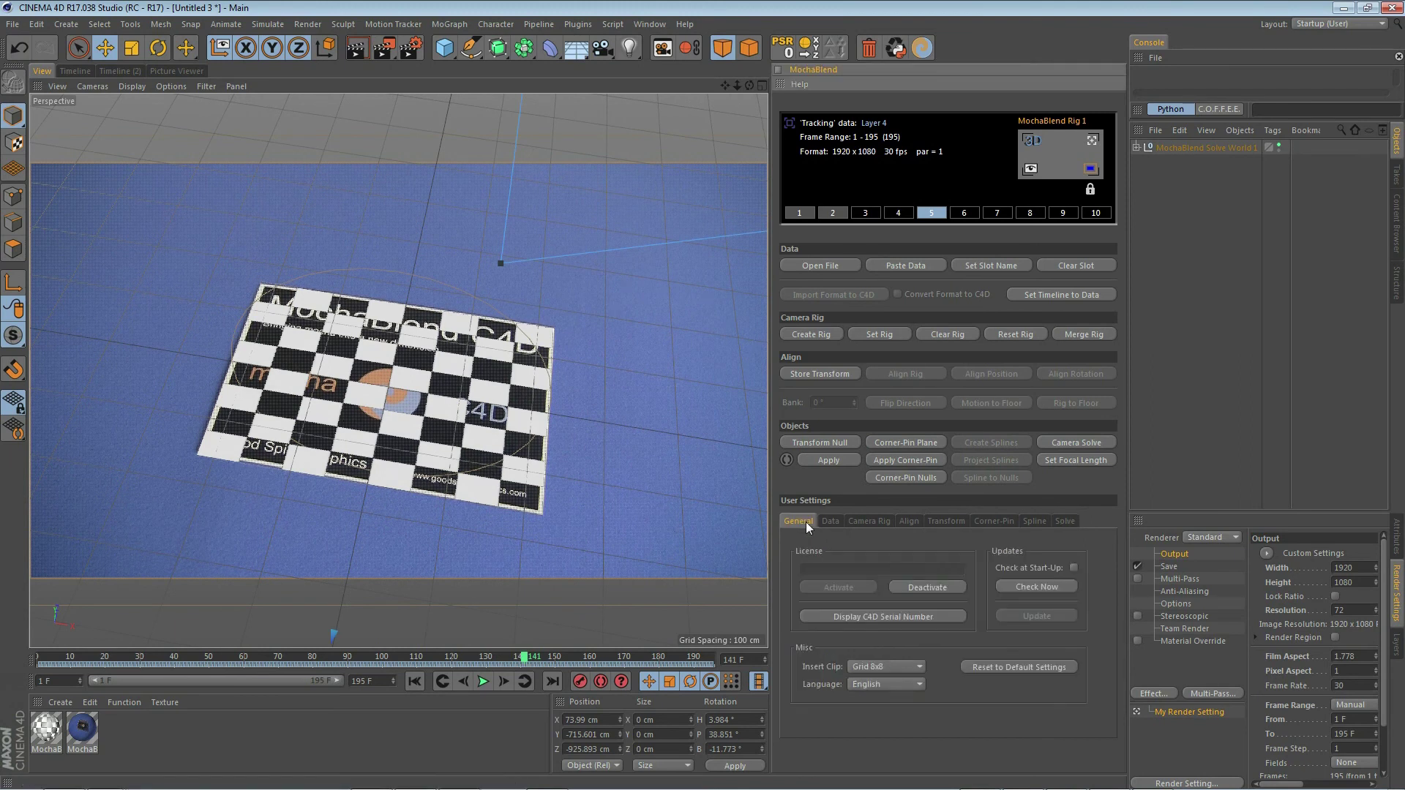
{"action": "left_click", "coordinate": [880, 667]}
{"action": "left_click", "coordinate": [876, 690]}
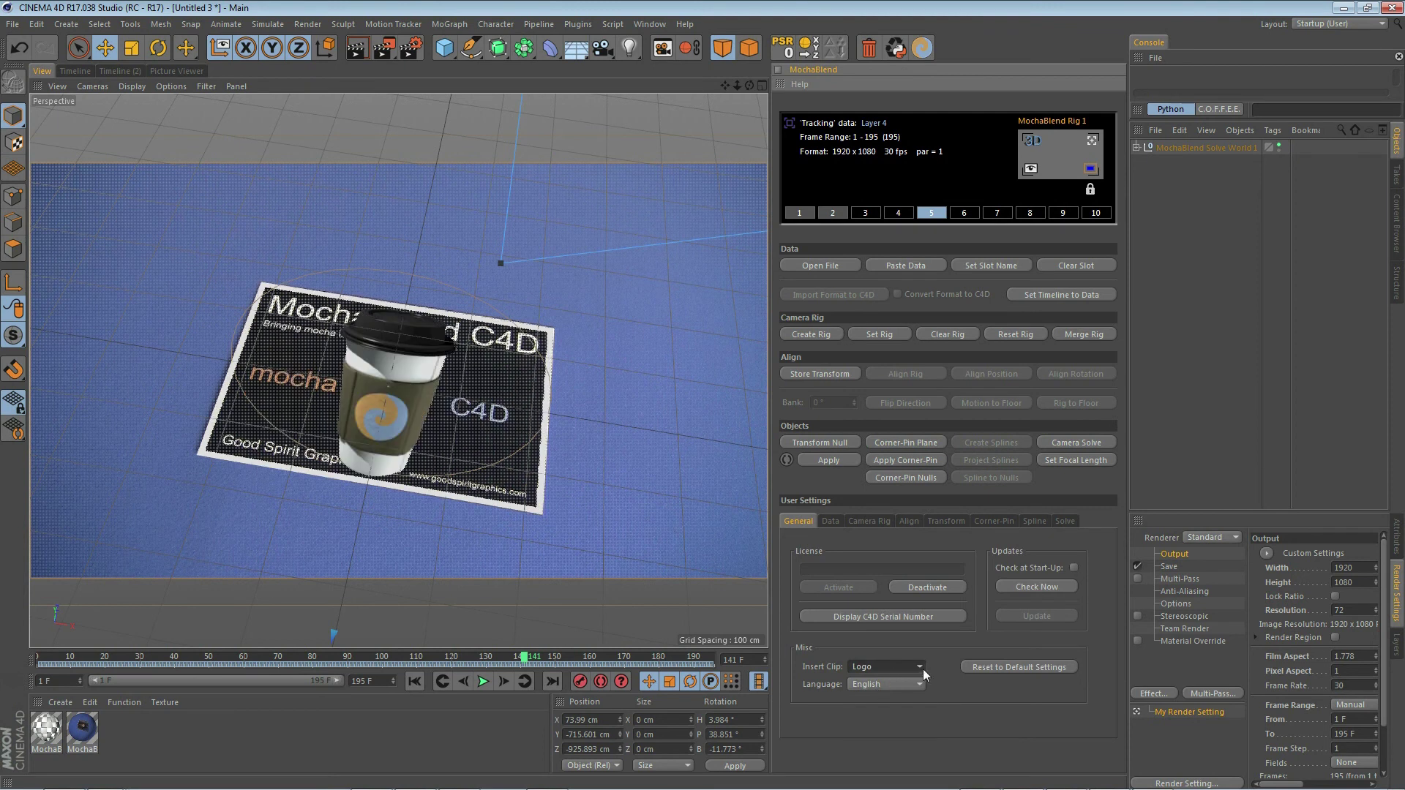
{"action": "left_click", "coordinate": [922, 666]}
{"action": "left_click", "coordinate": [910, 698]}
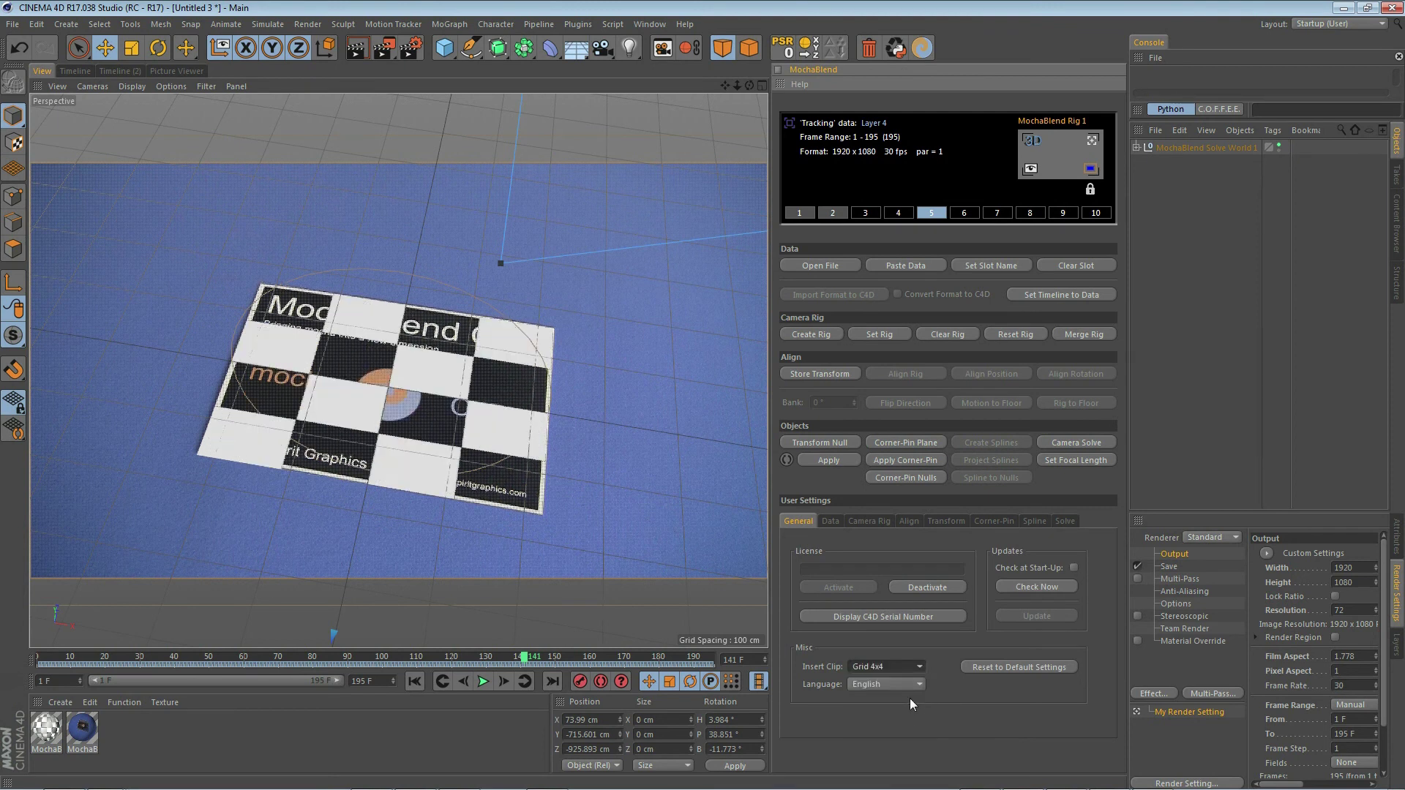
{"action": "left_click", "coordinate": [921, 666]}
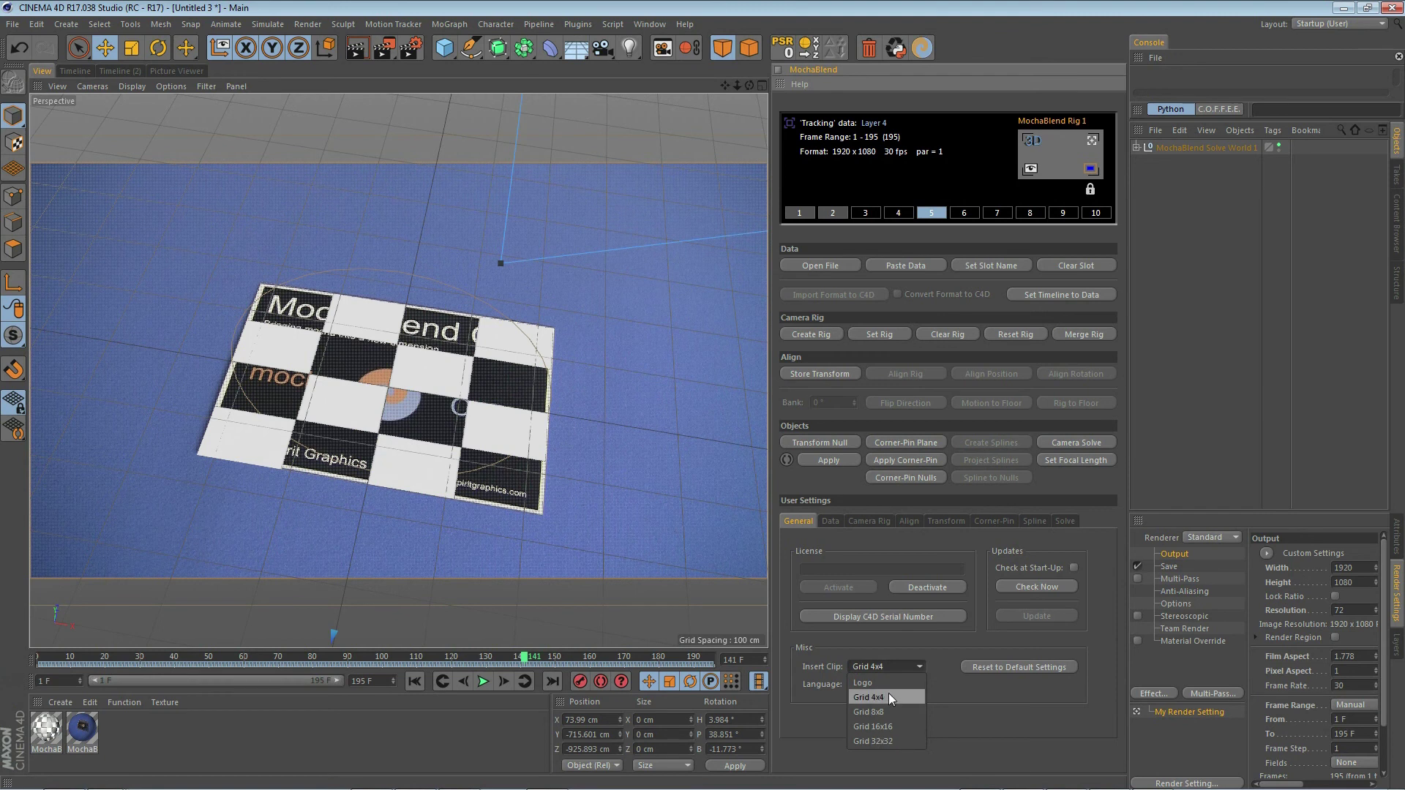
{"action": "left_click", "coordinate": [922, 667]}
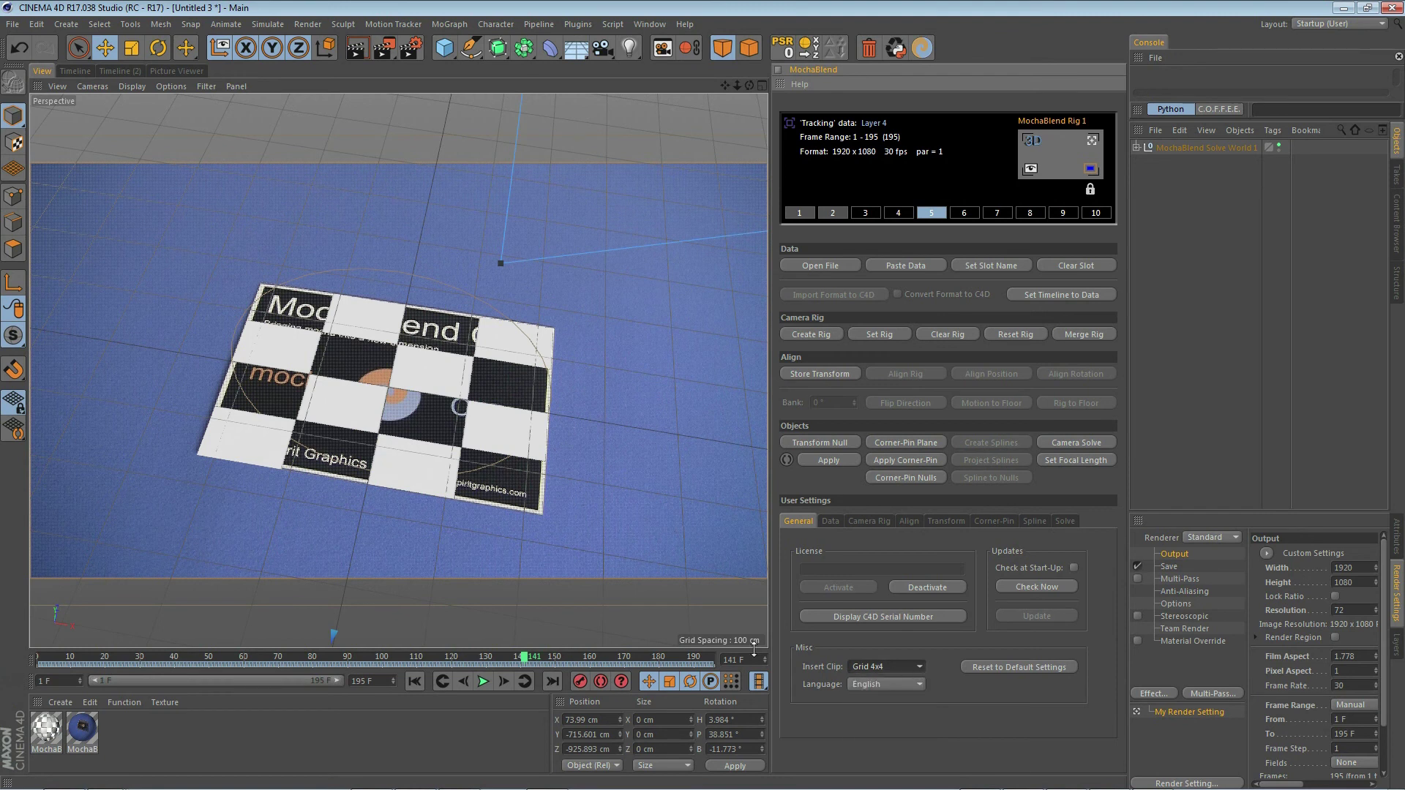
Step: Check the 4x4 grid's match through the solved camera over several frames, and examine camera and movie screen from outside the camera view
{"action": "left_click_drag", "start_coordinate": [524, 656], "coordinate": [392, 678]}
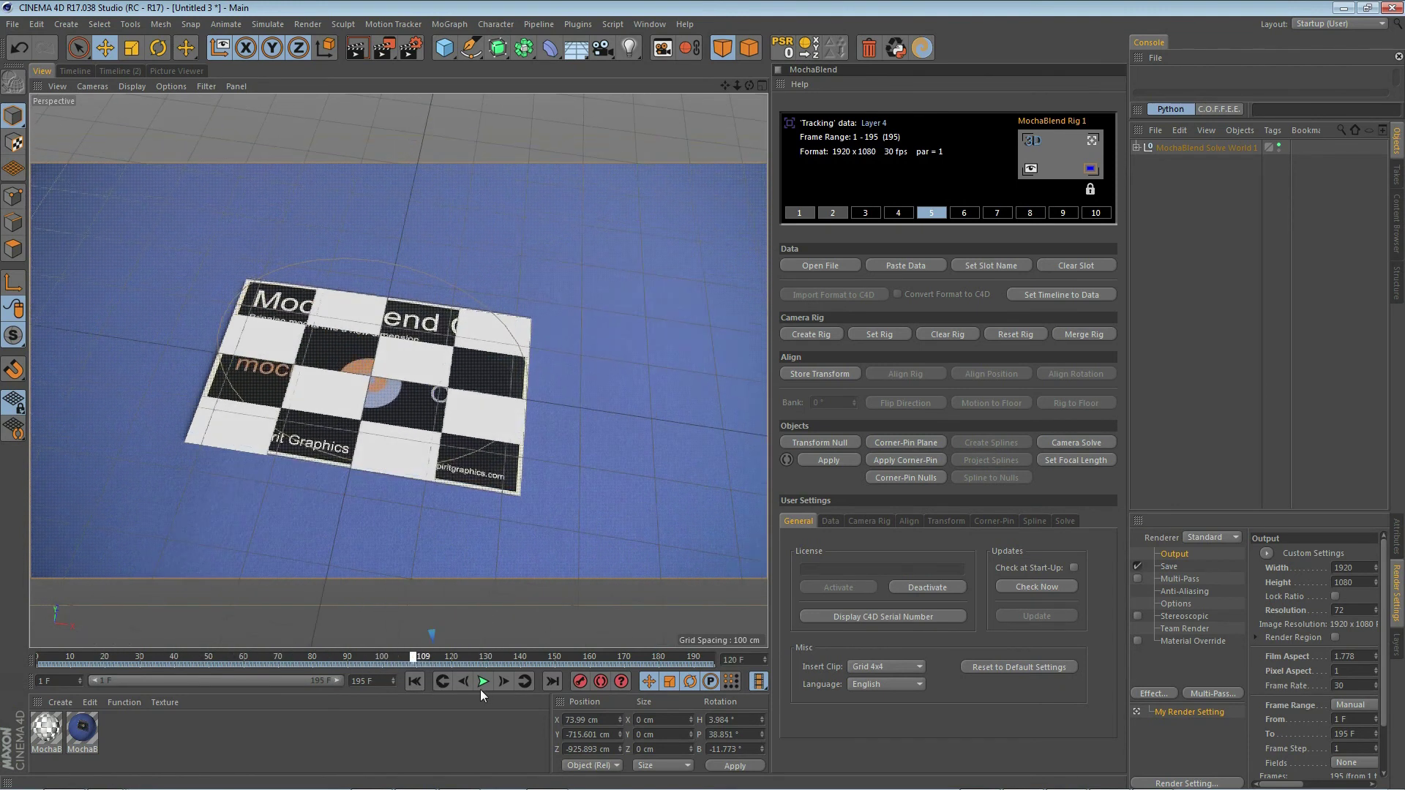
{"action": "left_click", "coordinate": [1091, 140]}
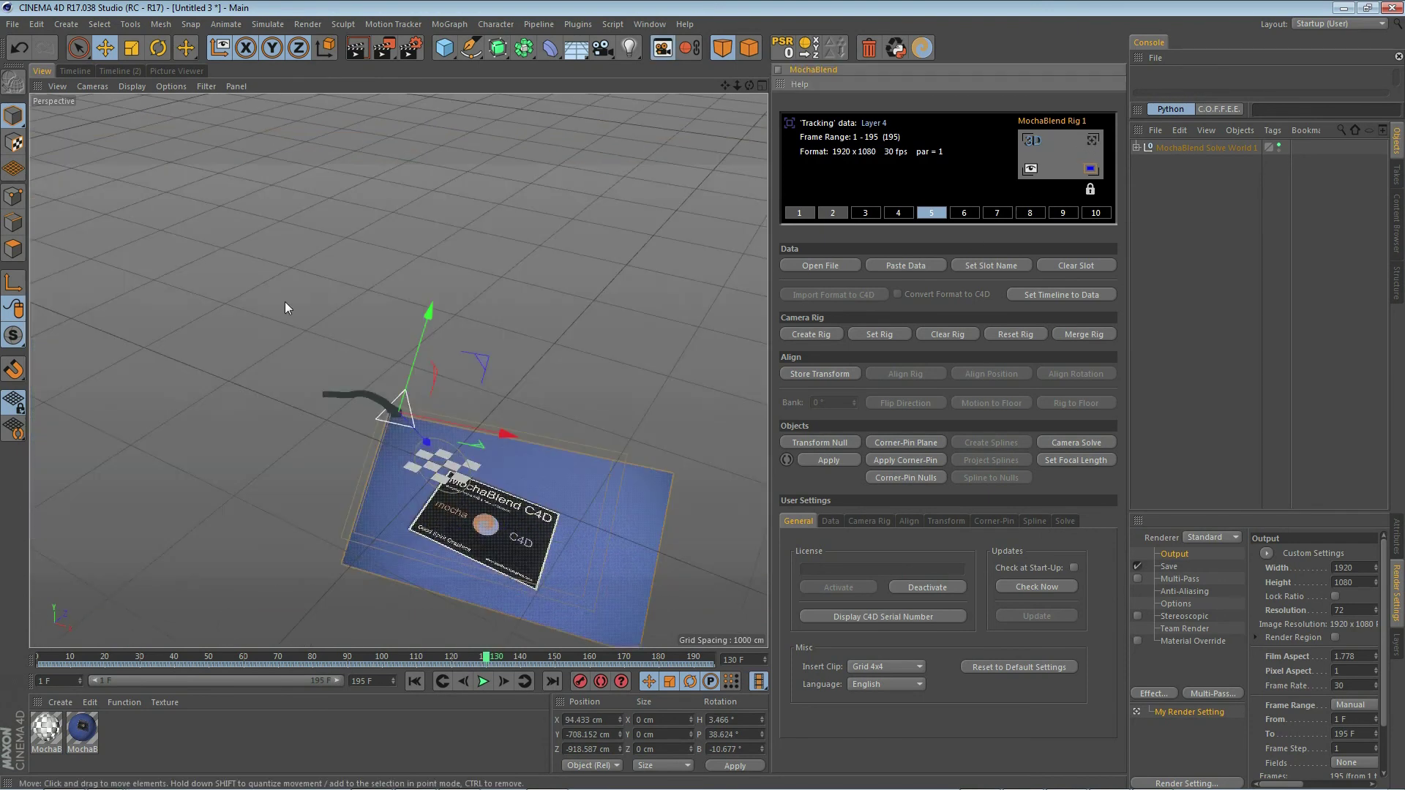
{"action": "scroll", "coordinate": [284, 301], "scroll_direction": "down", "scroll_amount": 3}
{"action": "scroll", "coordinate": [448, 497], "scroll_direction": "up", "scroll_amount": 4}
{"action": "left_click_drag", "start_coordinate": [362, 520], "coordinate": [497, 501], "text": "alt"}
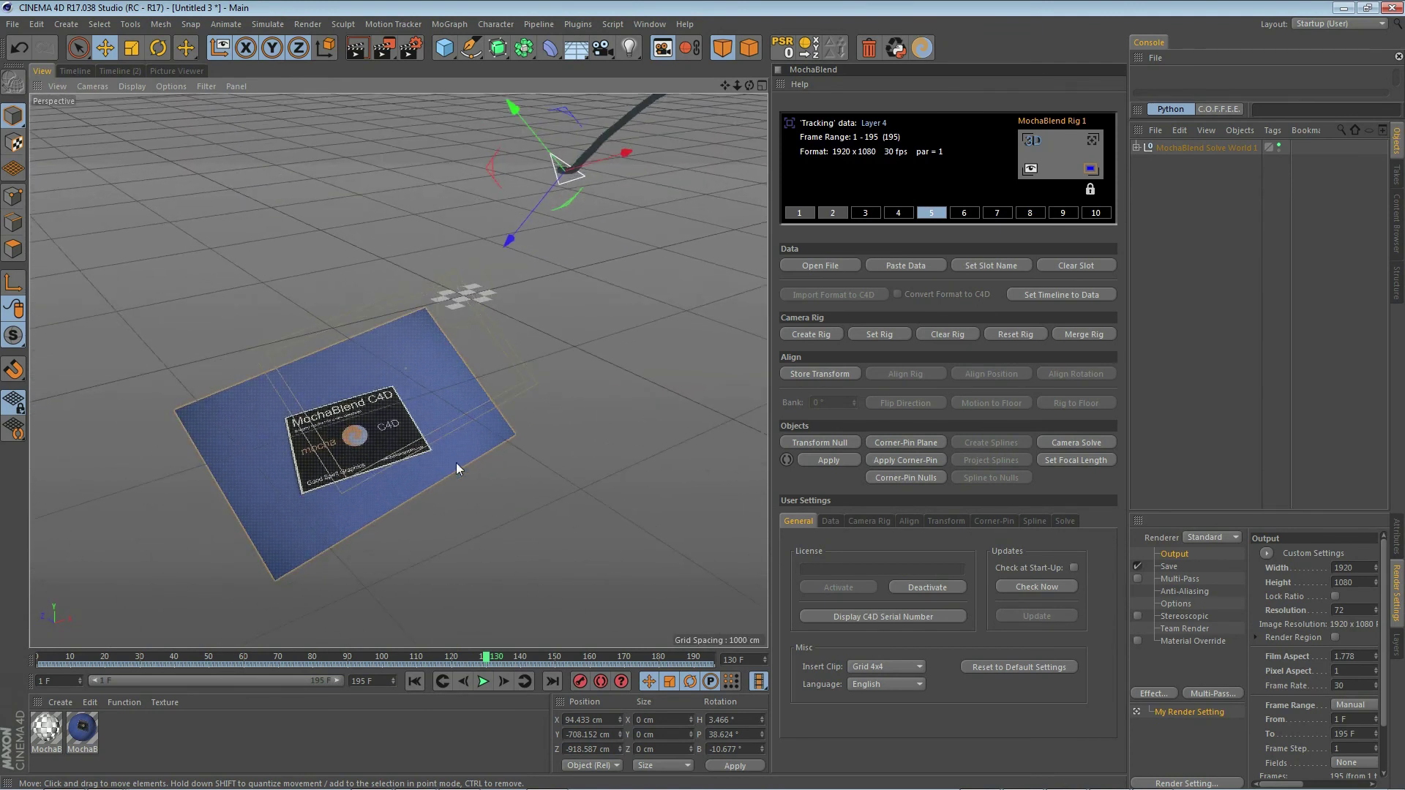
Step: Set the movie screen's transparency to 0% and move the timeline to frame 142
{"action": "left_click", "coordinate": [869, 521]}
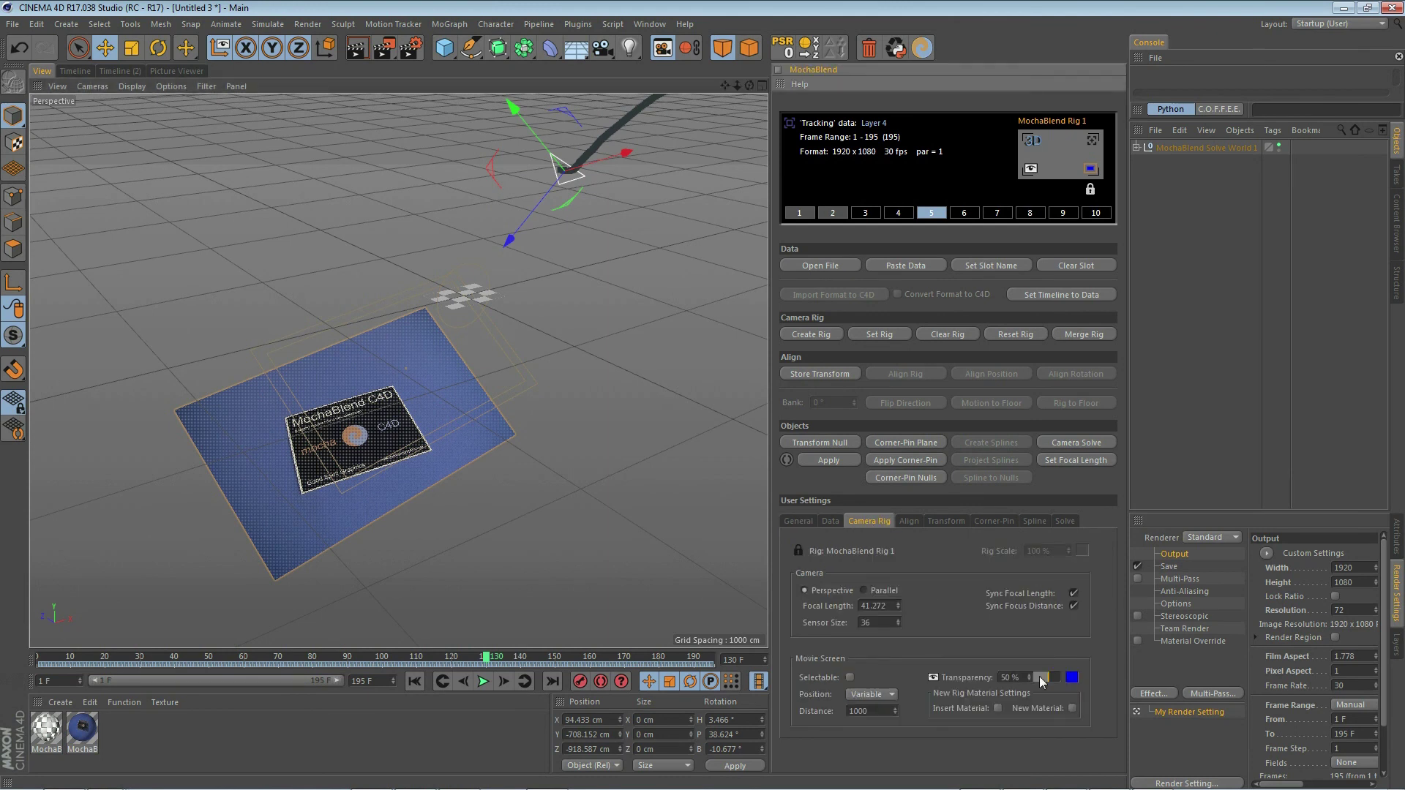
{"action": "left_click_drag", "start_coordinate": [1051, 680], "coordinate": [1034, 678]}
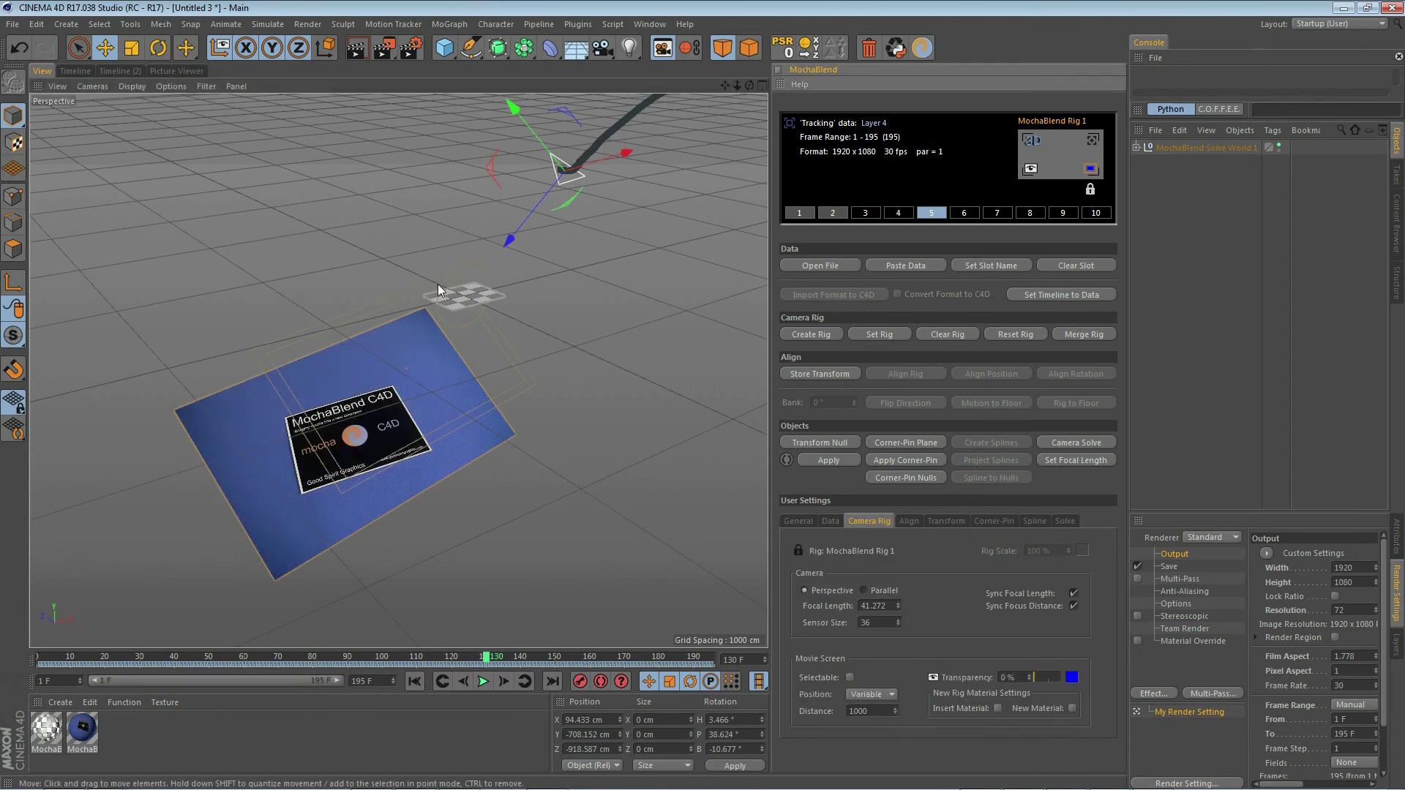
{"action": "left_click_drag", "start_coordinate": [464, 301], "coordinate": [446, 283], "text": "alt"}
{"action": "scroll", "coordinate": [446, 283], "scroll_direction": "up", "scroll_amount": 4}
{"action": "left_click_drag", "start_coordinate": [494, 394], "coordinate": [512, 448], "text": "alt"}
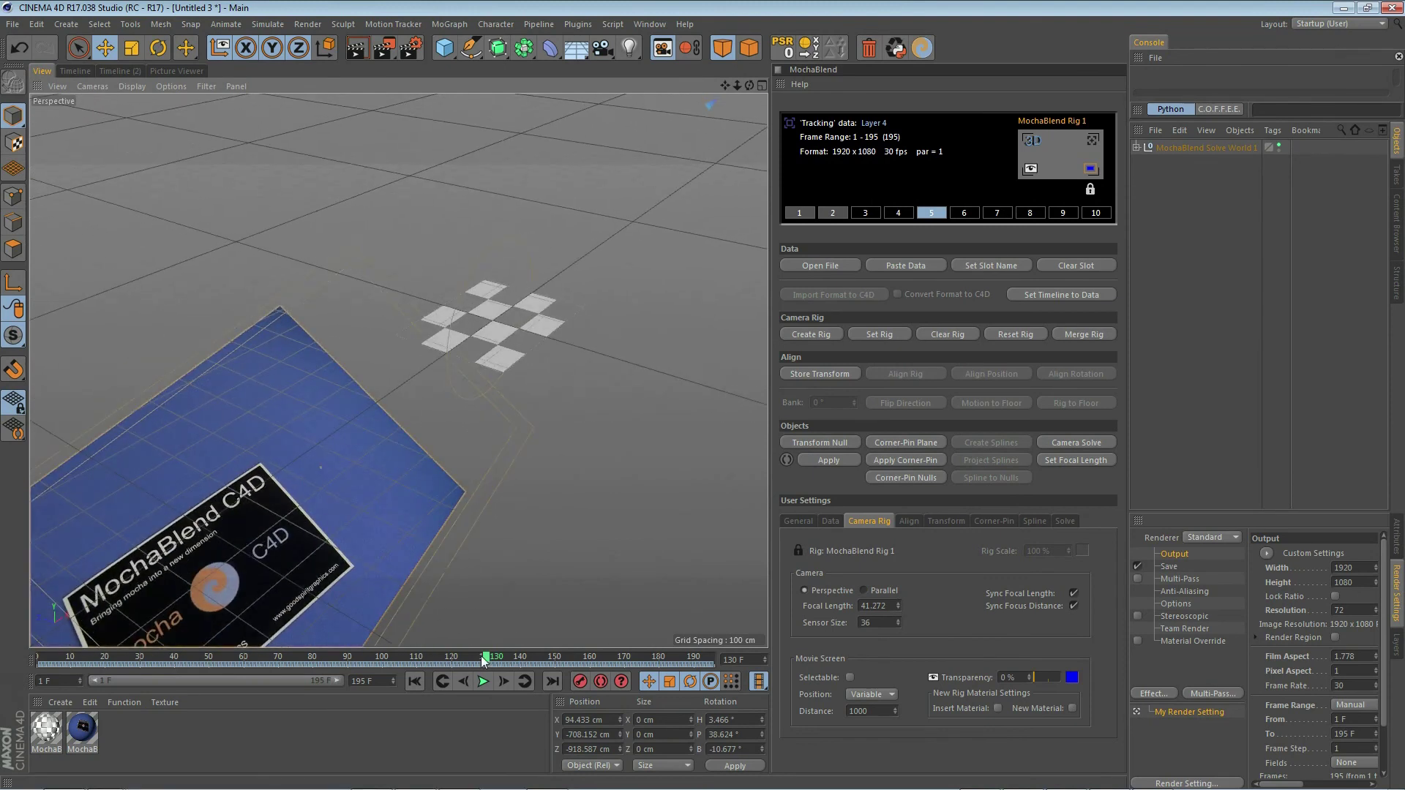
{"action": "left_click", "coordinate": [484, 662]}
{"action": "left_click_drag", "start_coordinate": [484, 663], "coordinate": [528, 661]}
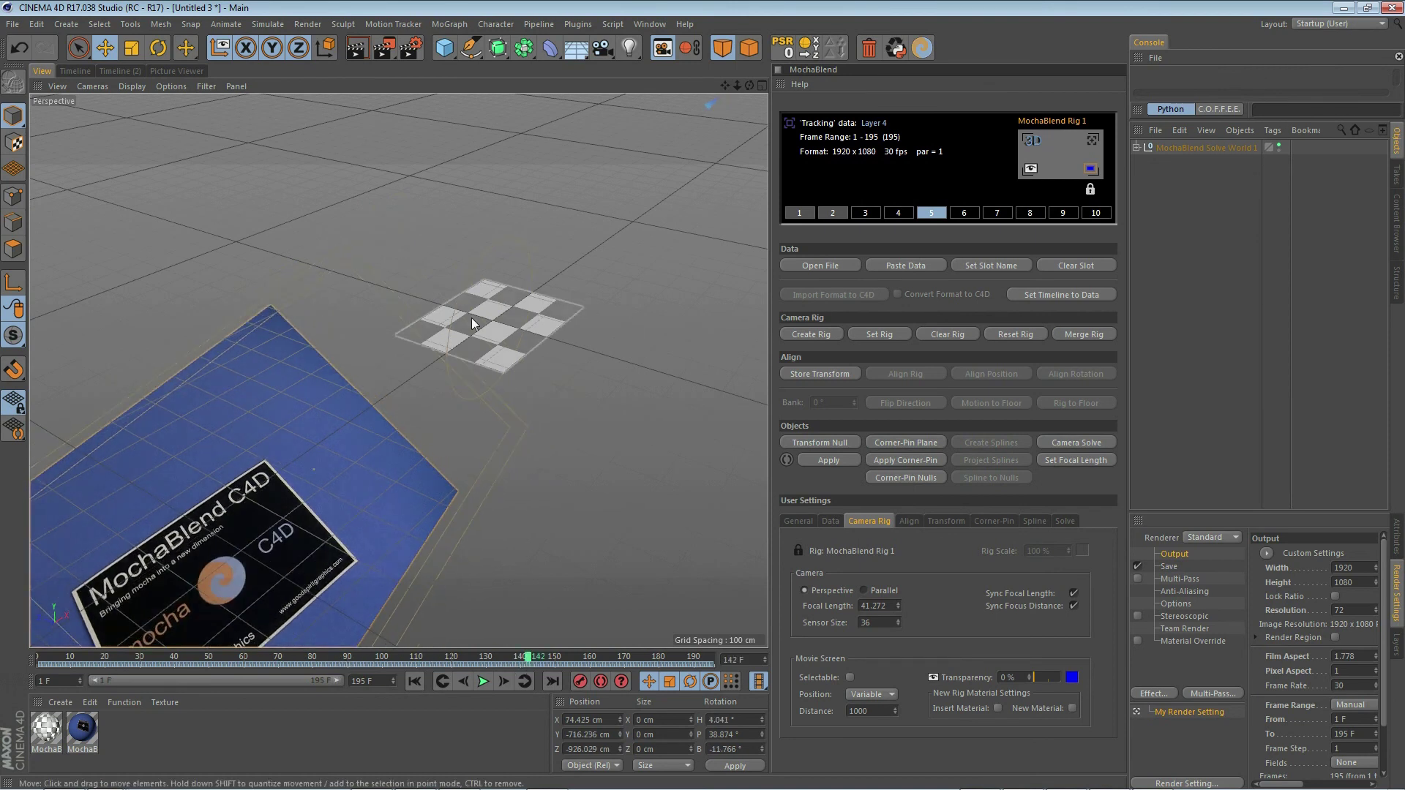
Step: Add a cube scaled uniformly to about 82 cm and raise it to about 42 cm in Y, on top of the reference plane
{"action": "left_click", "coordinate": [445, 48]}
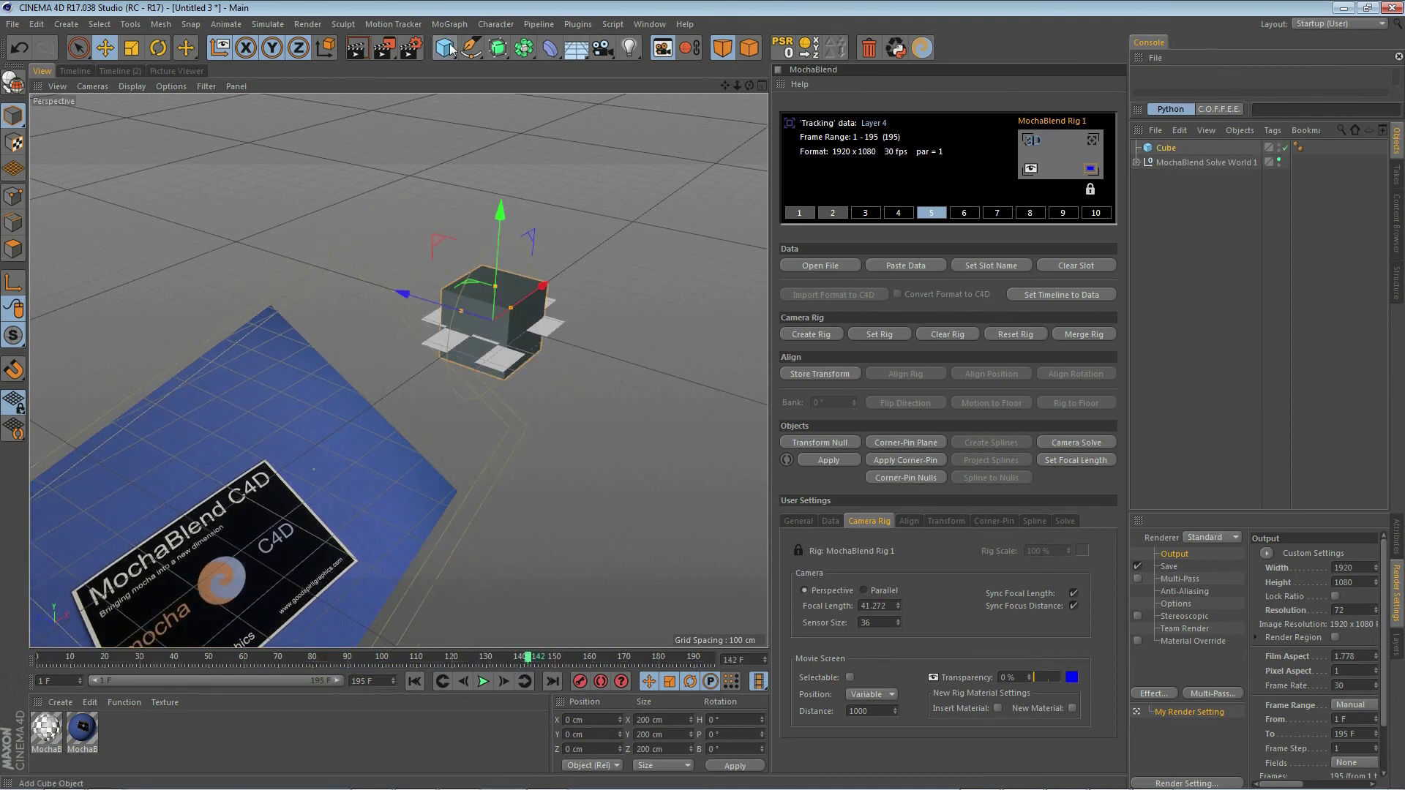
{"action": "key", "text": "t"}
{"action": "mouse_move", "coordinate": [503, 212]}
{"action": "left_mouse_down"}
{"action": "mouse_move", "coordinate": [514, 323]}
{"action": "mouse_move", "coordinate": [552, 322]}
{"action": "mouse_move", "coordinate": [497, 180]}
{"action": "mouse_move", "coordinate": [499, 192]}
{"action": "left_mouse_up"}
{"action": "key", "text": "e"}
{"action": "scroll", "coordinate": [507, 288], "scroll_direction": "up", "scroll_amount": 5}
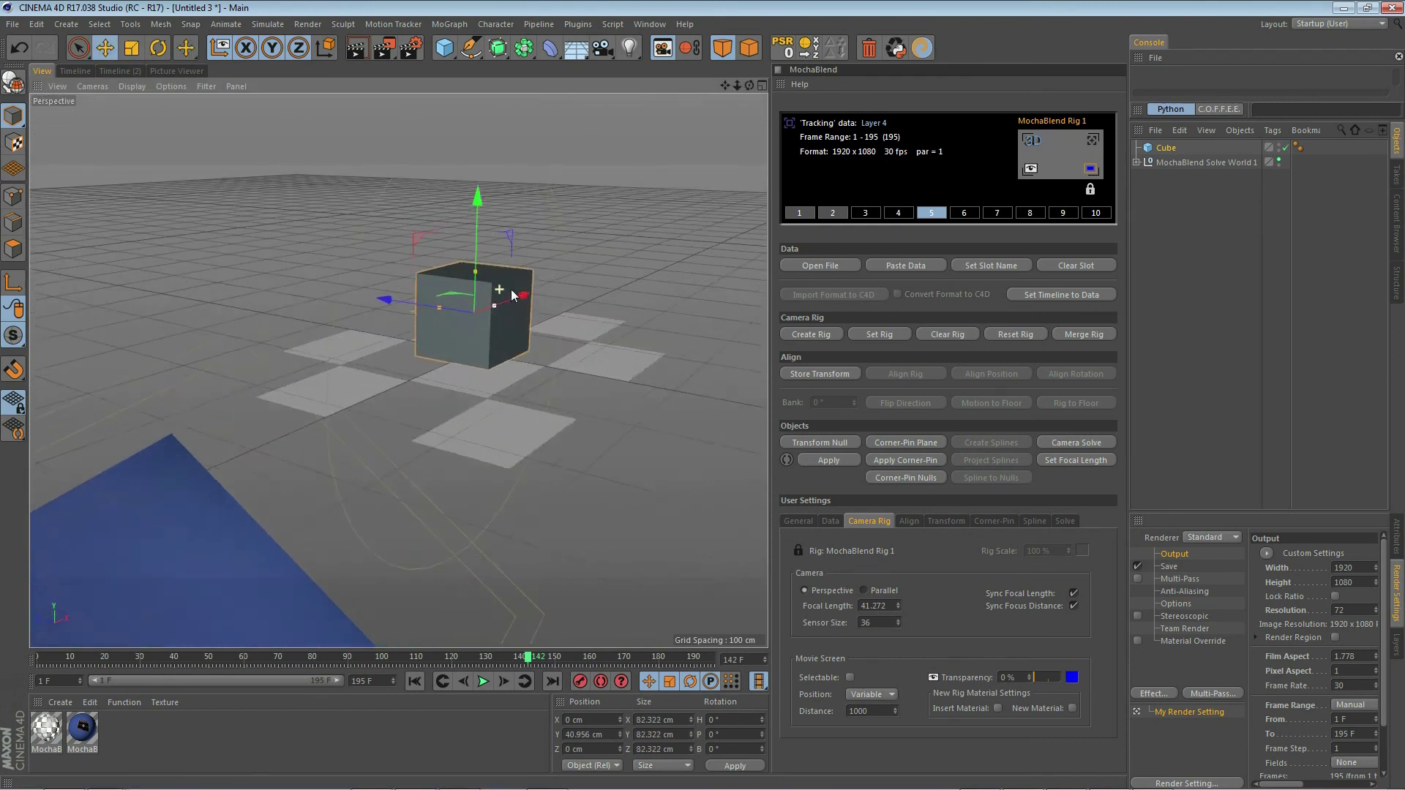
{"action": "scroll", "coordinate": [539, 388], "scroll_direction": "up", "scroll_amount": 3}
{"action": "left_click_drag", "start_coordinate": [463, 160], "coordinate": [473, 156]}
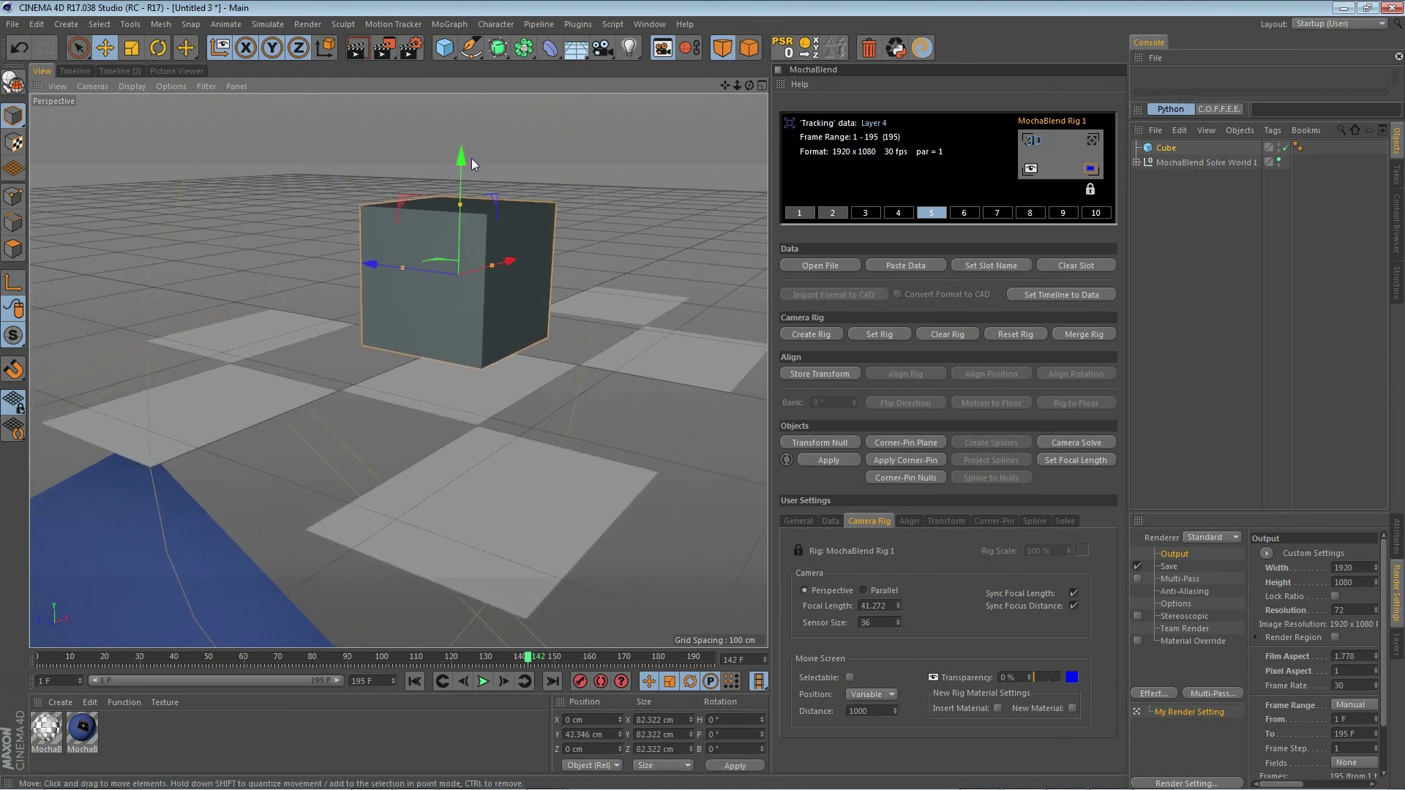
{"action": "scroll", "coordinate": [316, 284], "scroll_direction": "down", "scroll_amount": 4}
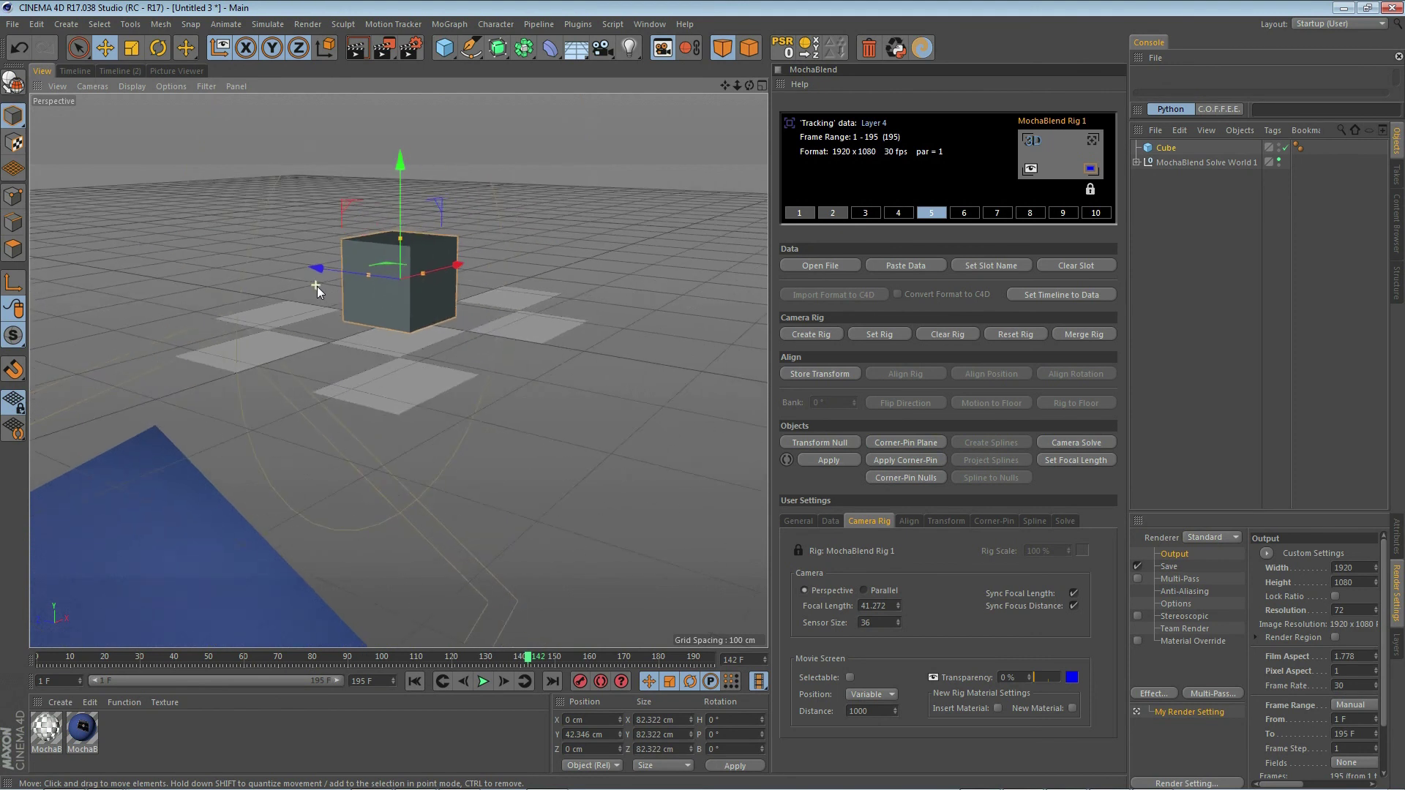
Step: Look through the solved camera with Constant Shading (Lines) display, and scrub the timeline back to frame 1
{"action": "left_click", "coordinate": [1092, 140]}
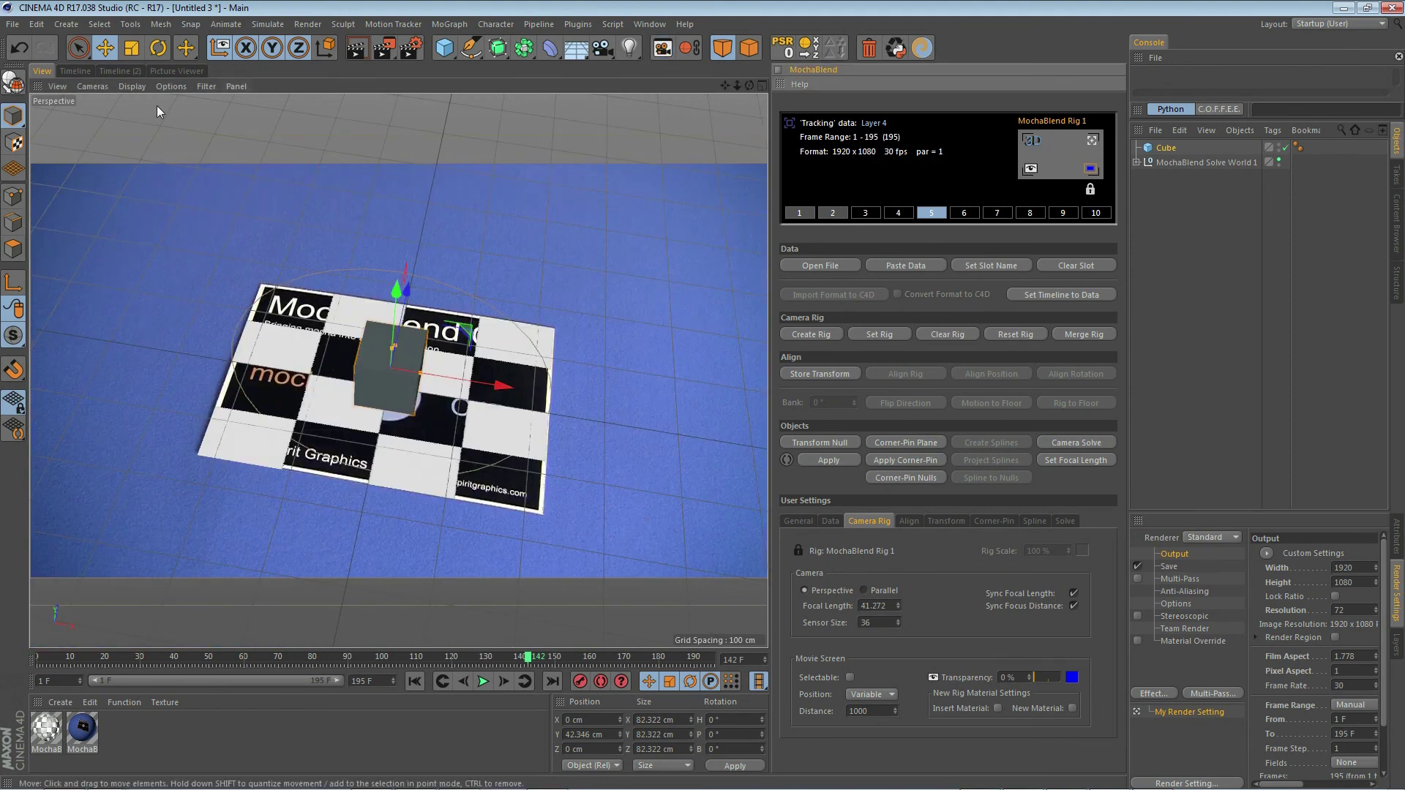
{"action": "left_click", "coordinate": [131, 87]}
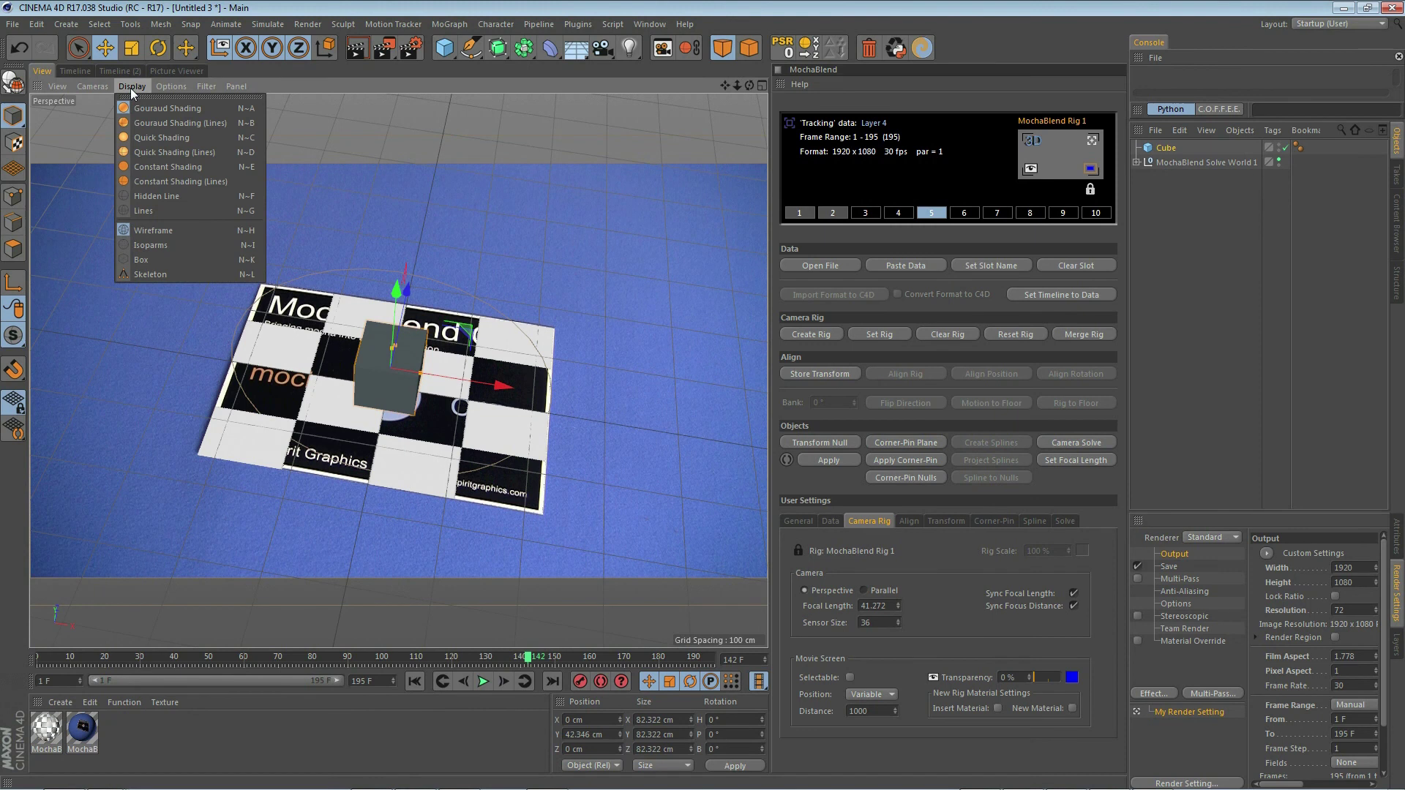
{"action": "left_click", "coordinate": [188, 183]}
{"action": "left_click_drag", "start_coordinate": [527, 662], "coordinate": [40, 661]}
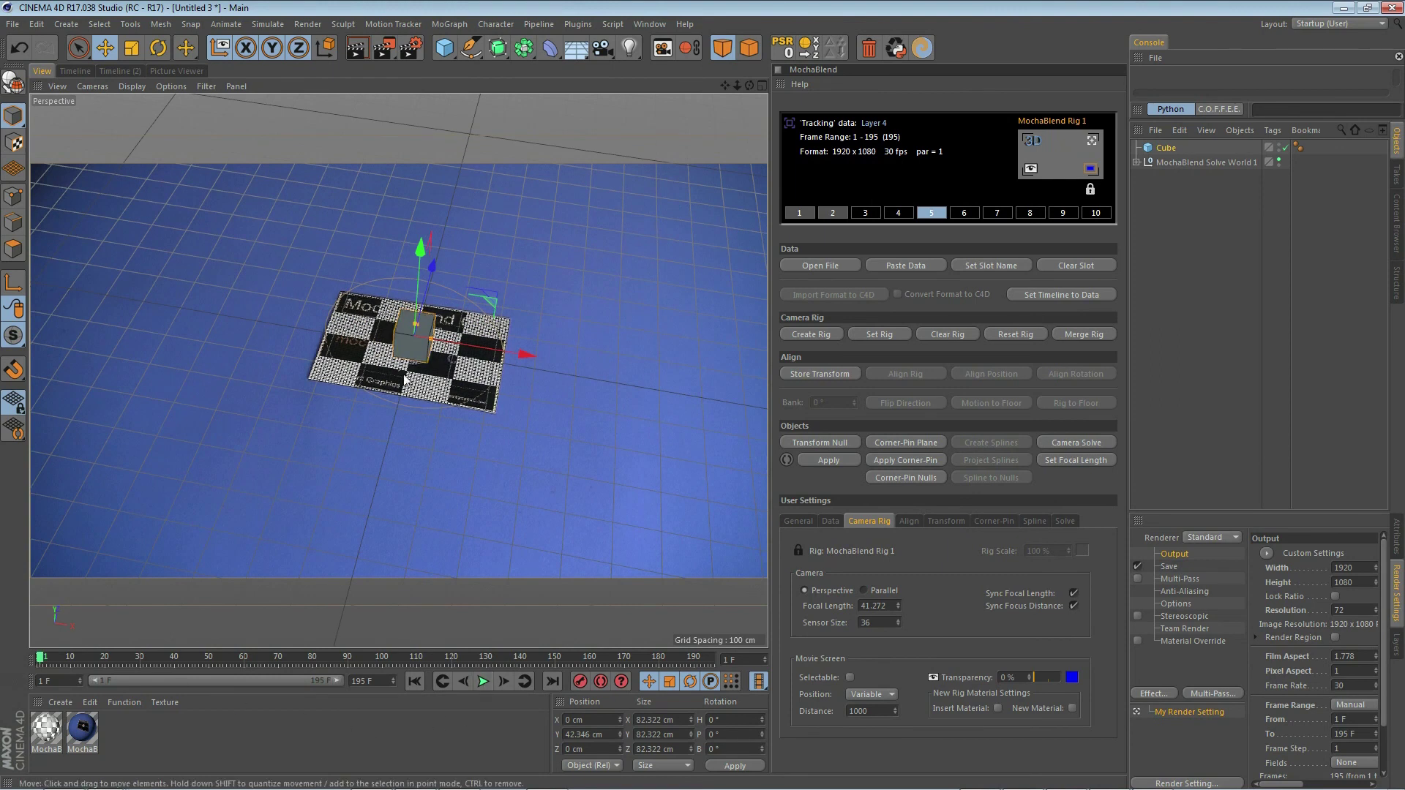
Step: Hide the Camera Solve Reference-Plane inside MochaBlend Solve World 1, and play the animation with the cube on the card
{"action": "left_click", "coordinate": [1138, 162]}
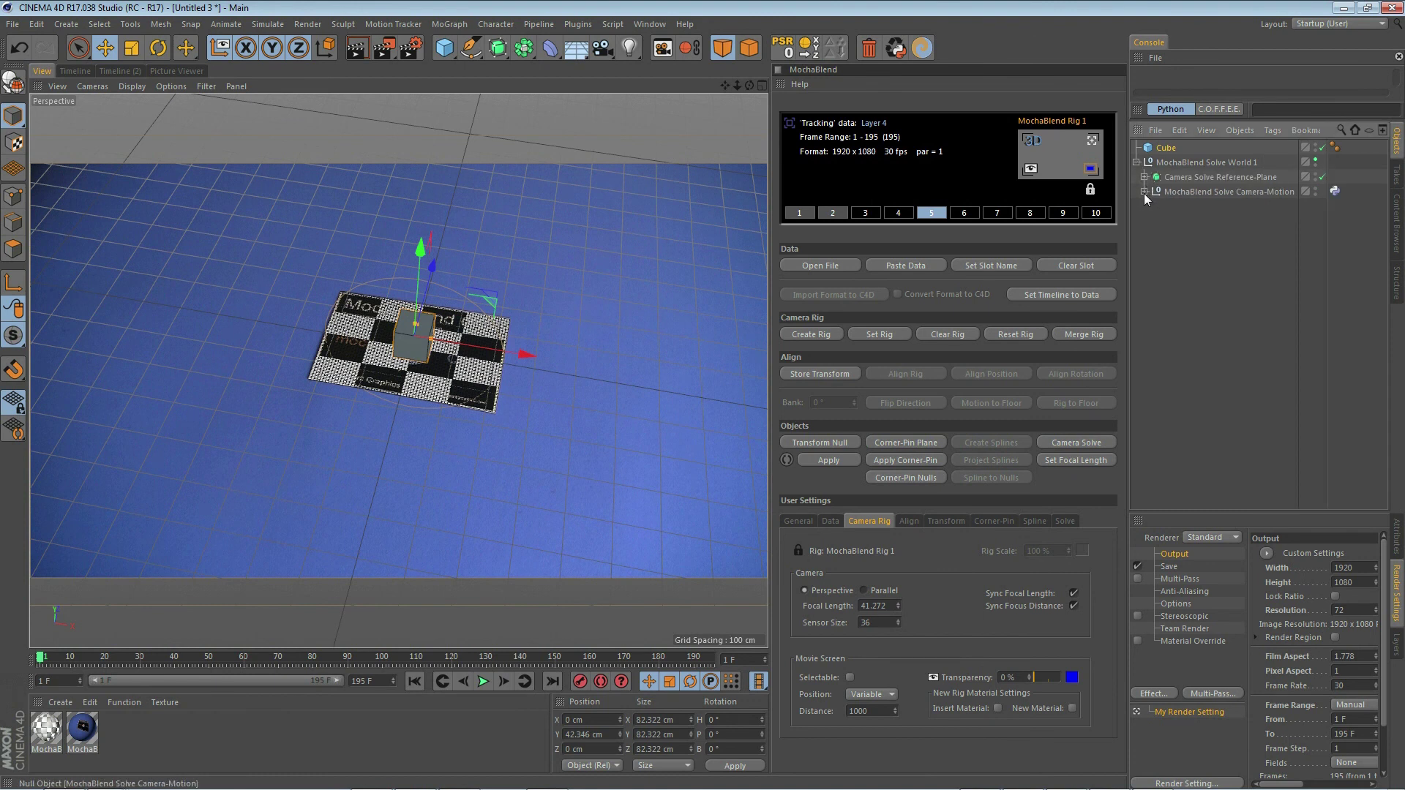
{"action": "left_click", "coordinate": [1144, 192]}
{"action": "left_click", "coordinate": [1153, 207]}
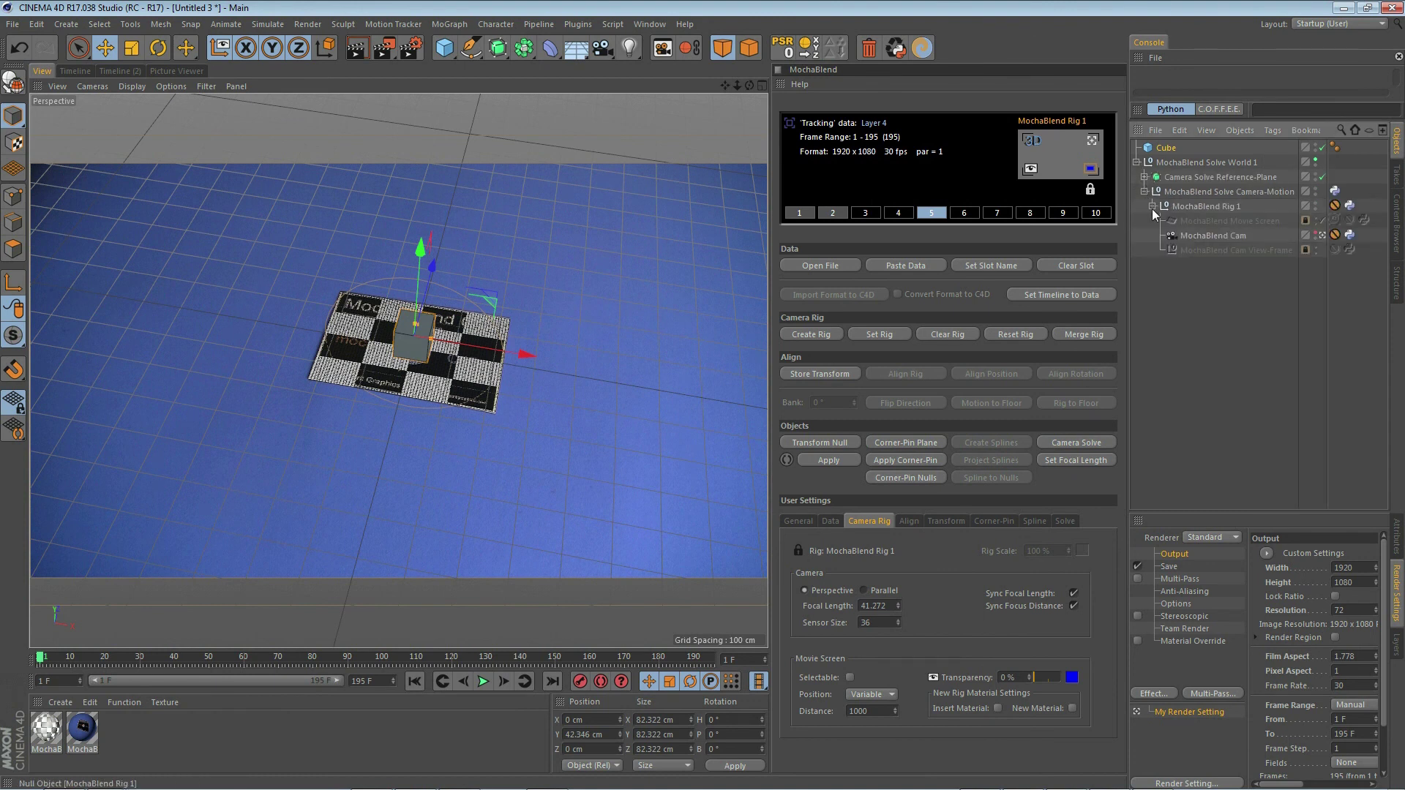
{"action": "left_click", "coordinate": [1315, 176]}
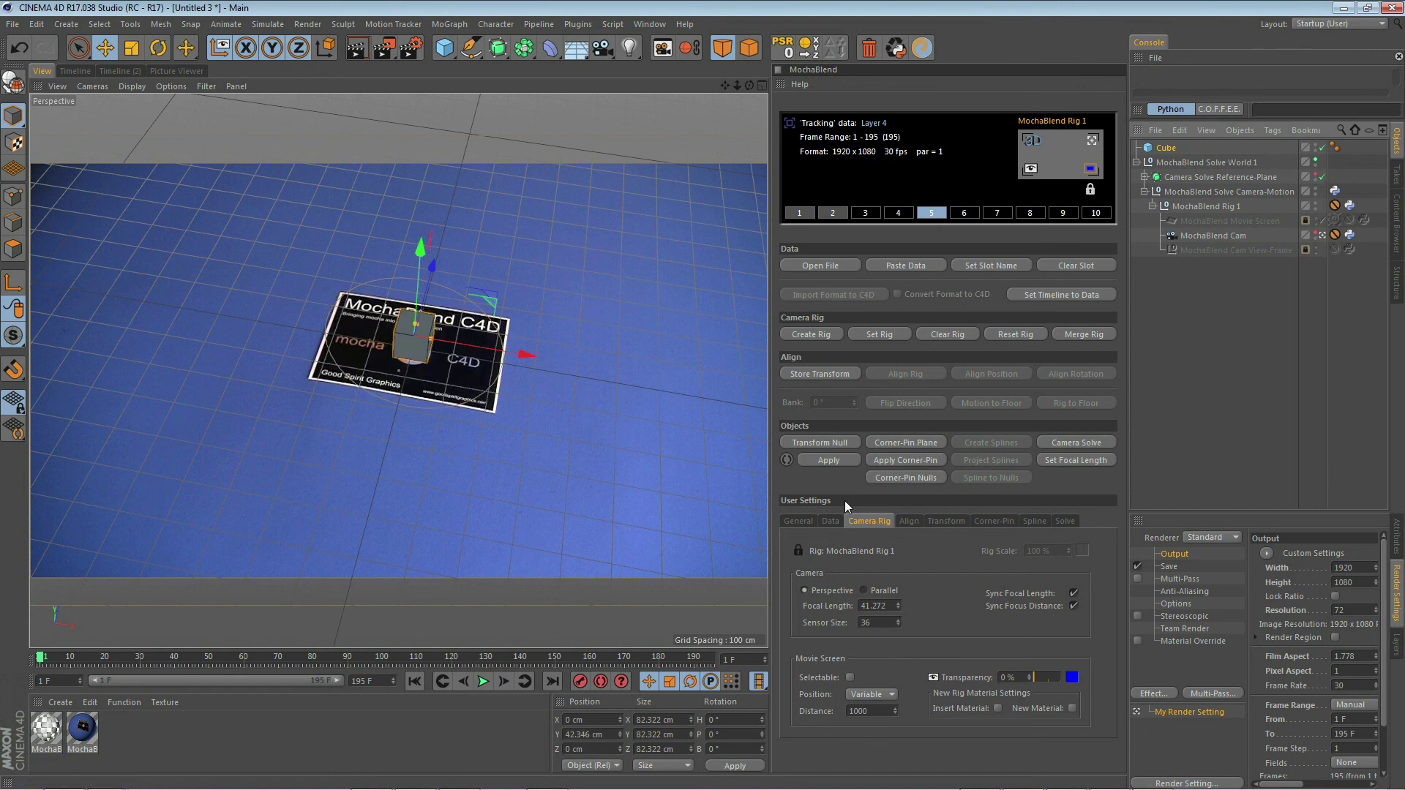
{"action": "left_click", "coordinate": [482, 682]}
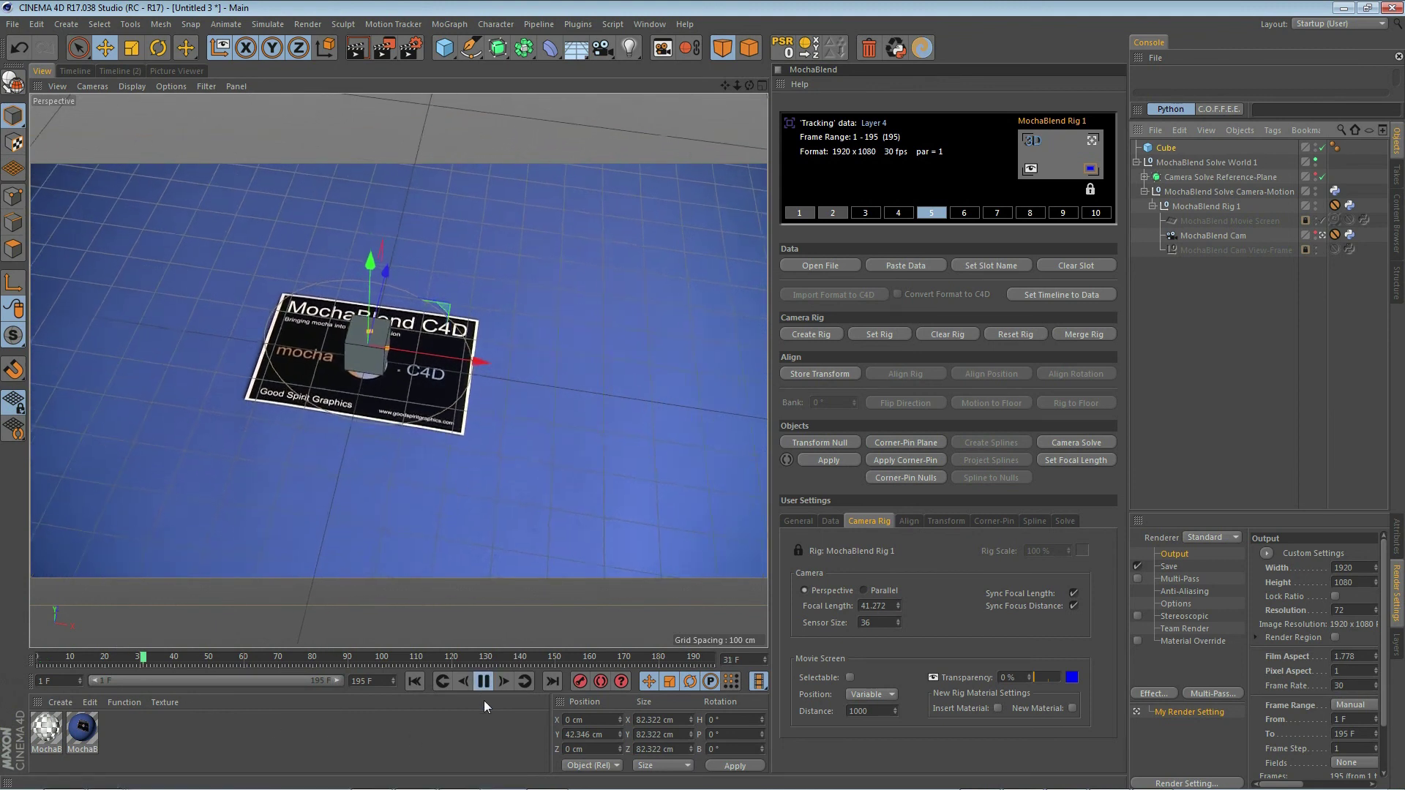